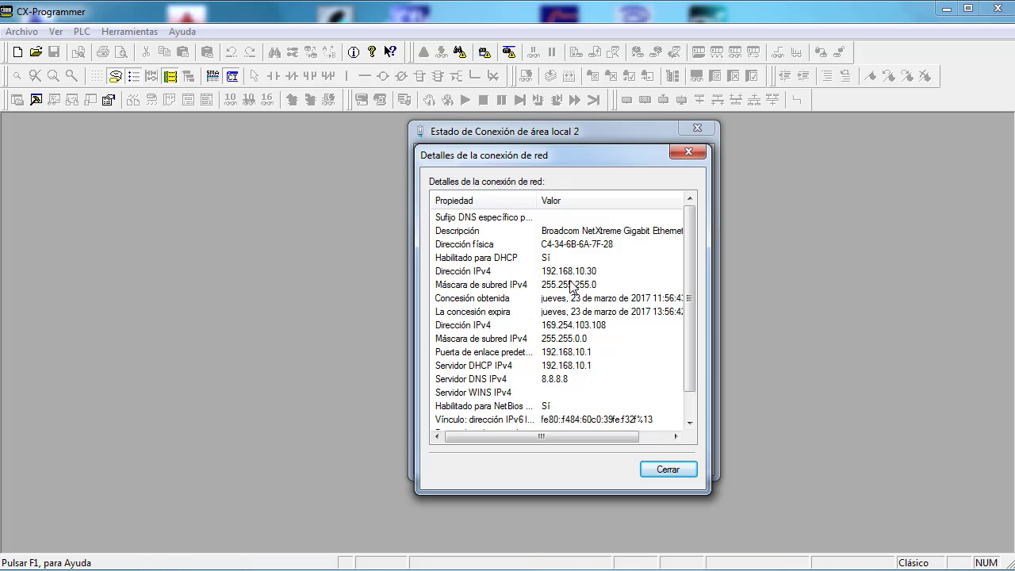
Close the network connection details and set up a CP1L Ethernet HUB connection to the detected PLC at 192.168.250.1
left_click(670, 469)
left_click(702, 129)
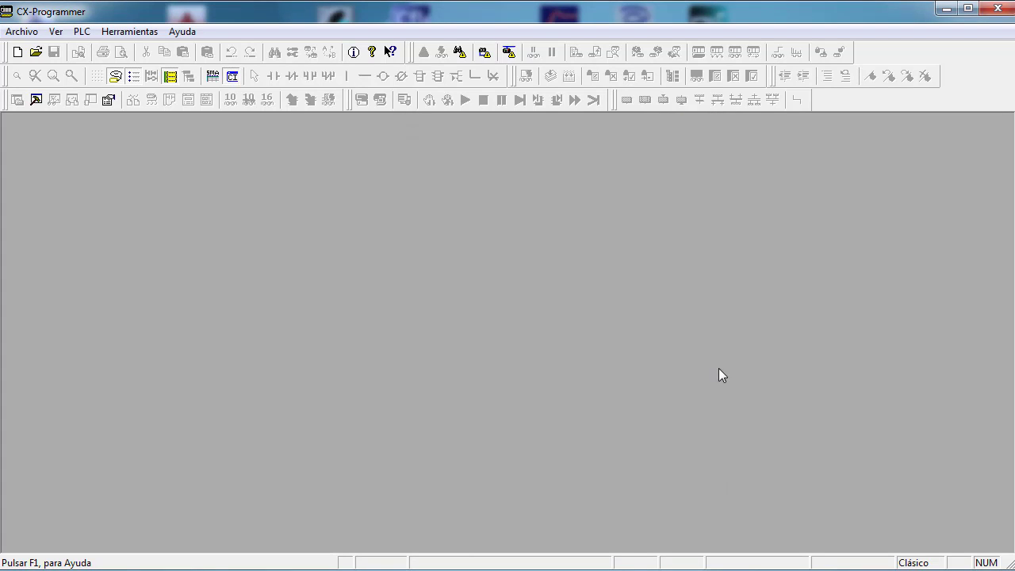
left_click(484, 53)
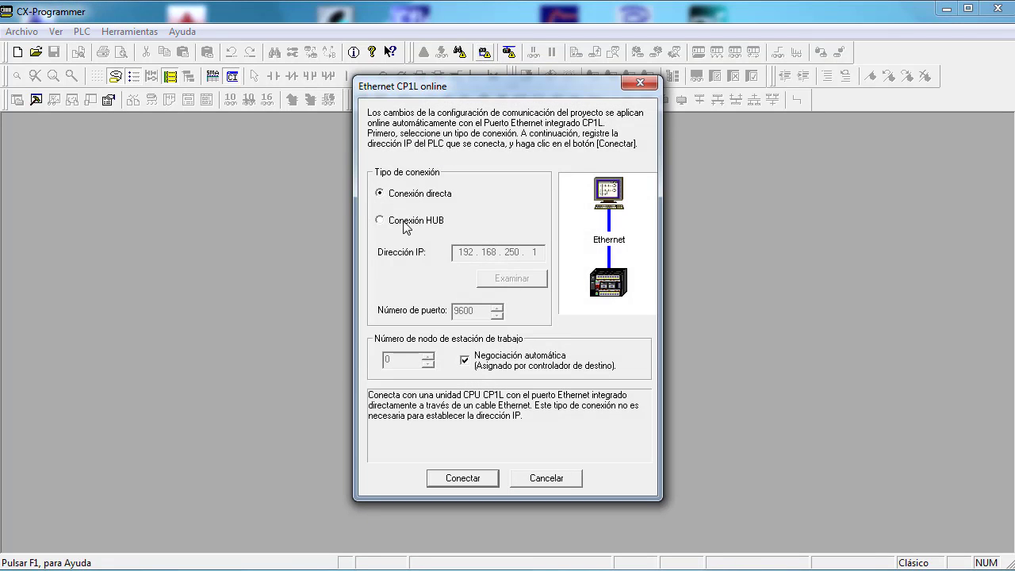
left_click(405, 225)
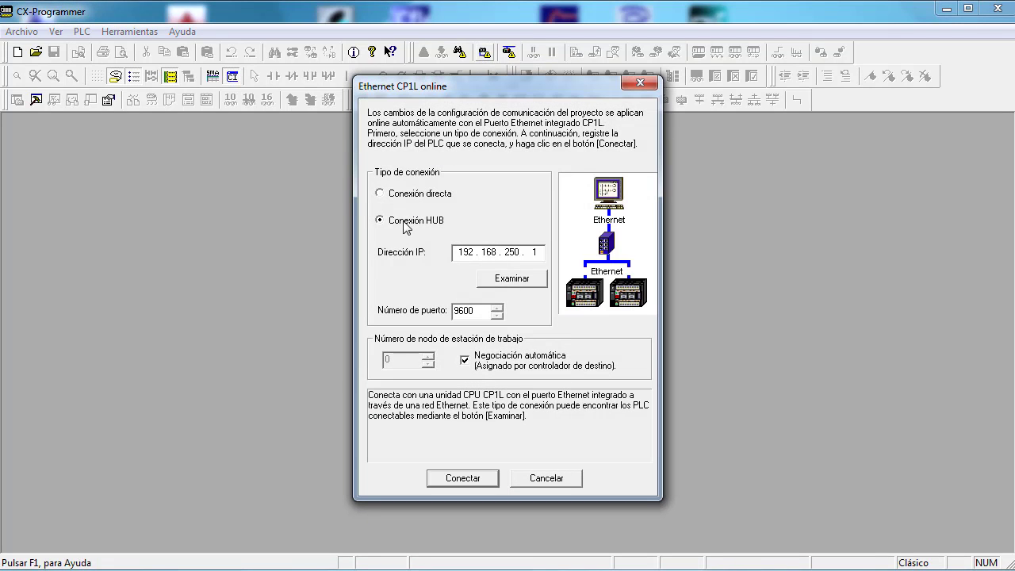
left_click(519, 283)
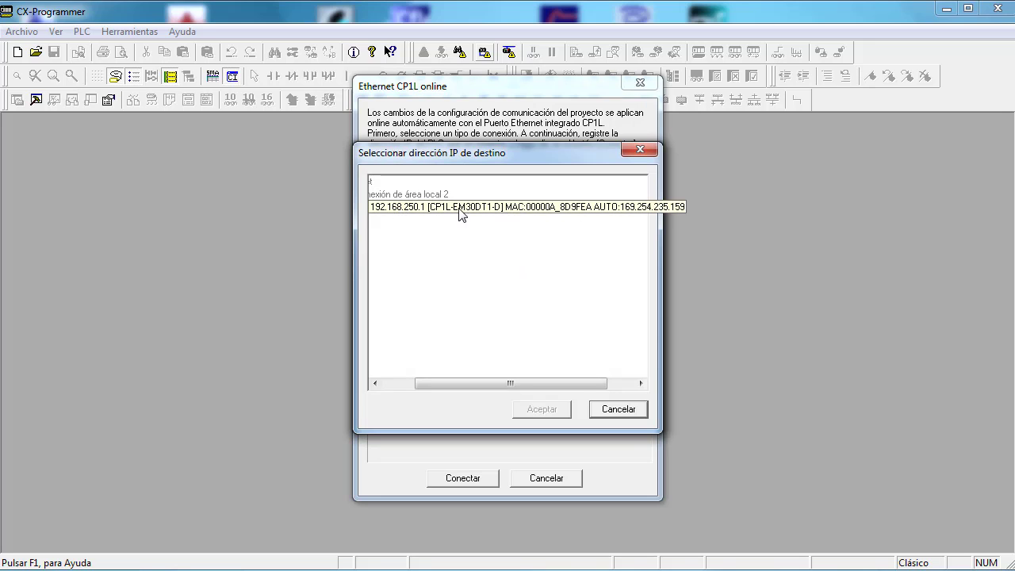
left_click_drag(454, 384, 423, 385)
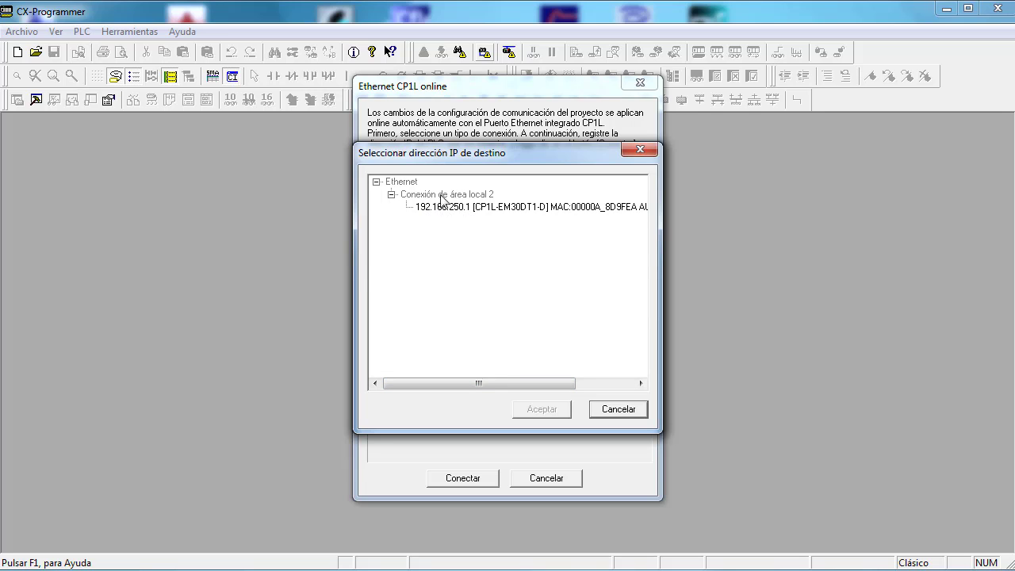
left_click(499, 209)
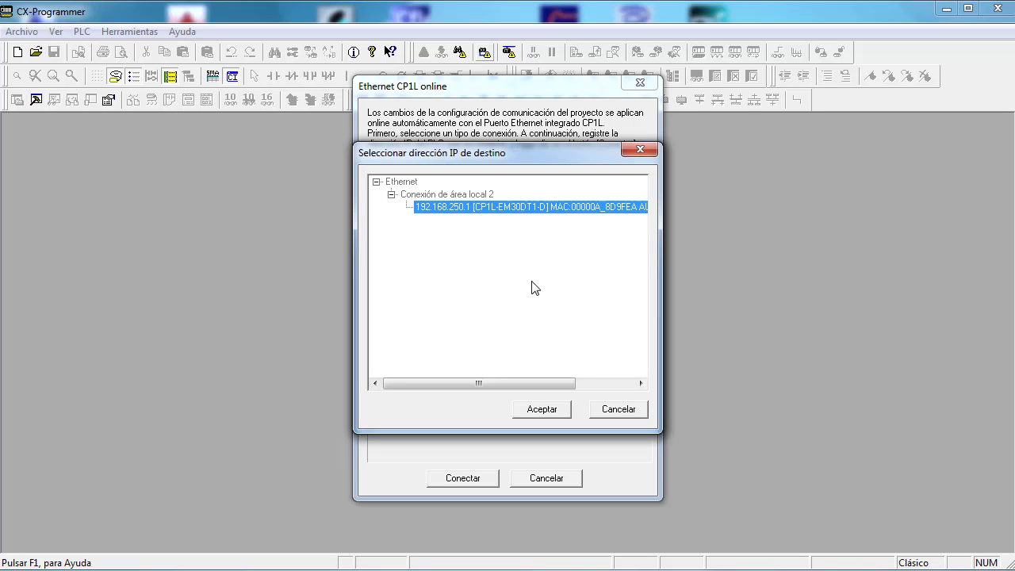
left_click(542, 411)
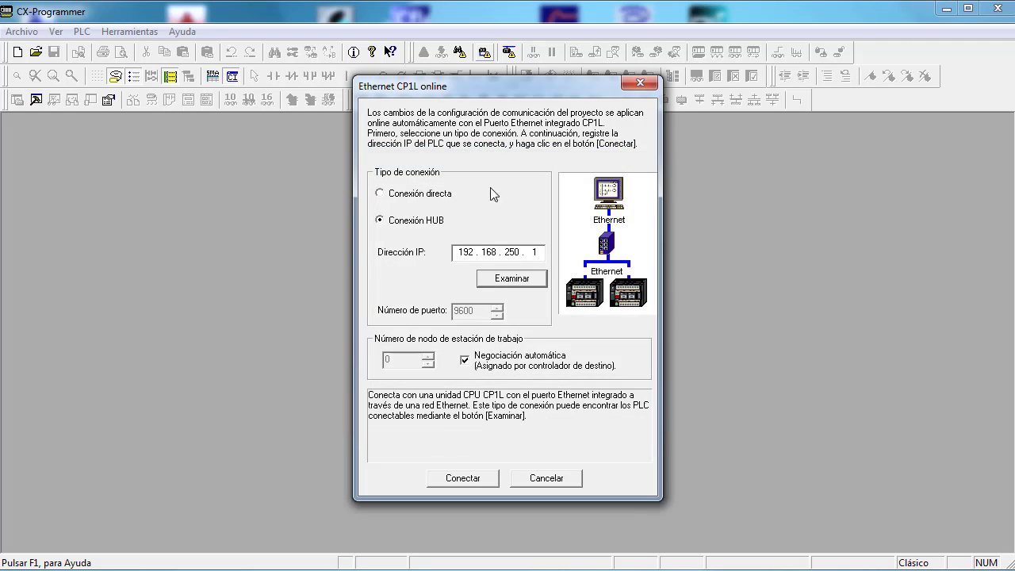
Connect to the PLC online and transfer its program into the project
left_click(467, 478)
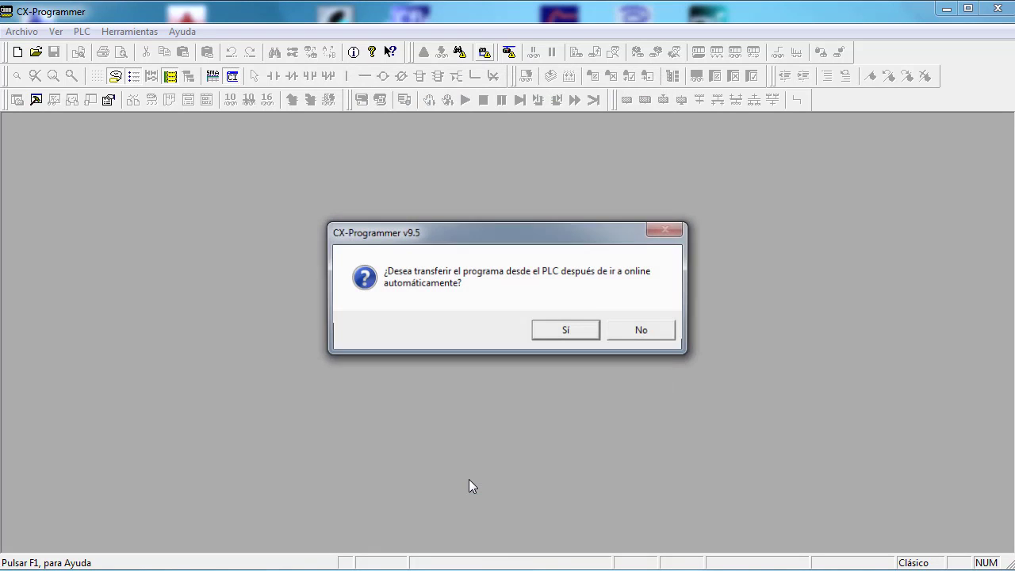
left_click(566, 331)
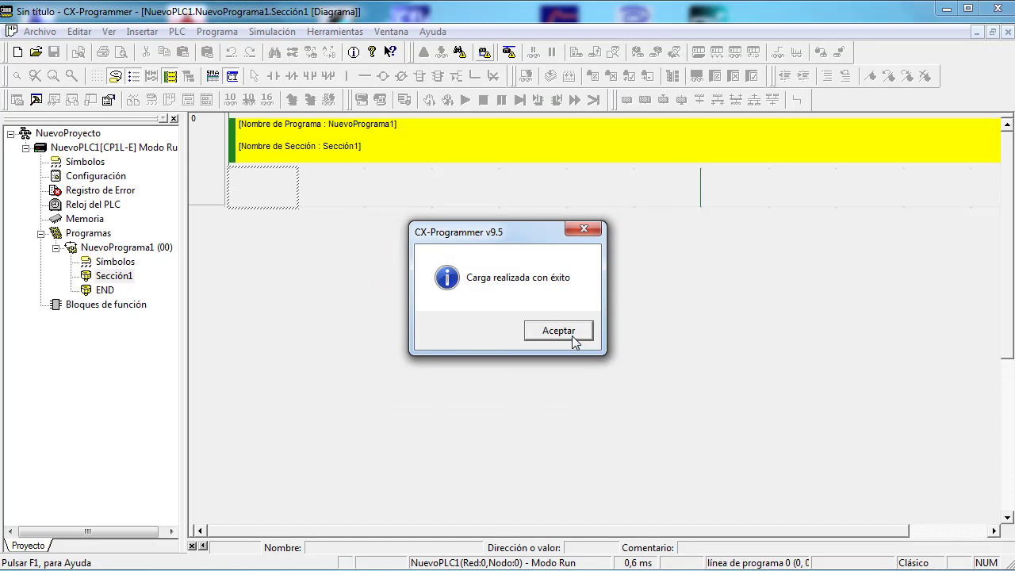
left_click(572, 329)
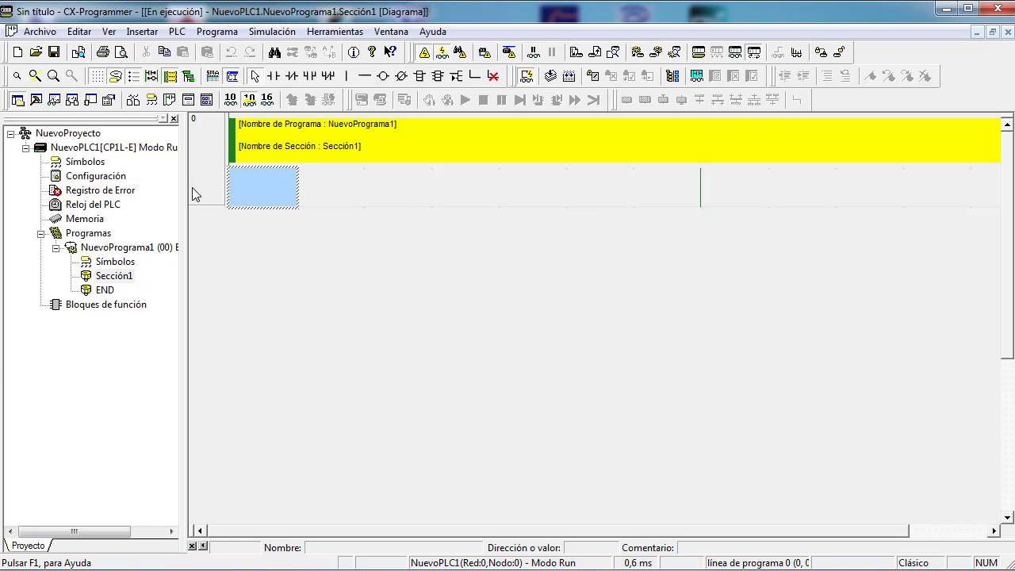
Change the FINS node number in the built-in Ethernet settings of the PLC configuration and close the configuration
left_click_drag(189, 190, 218, 188)
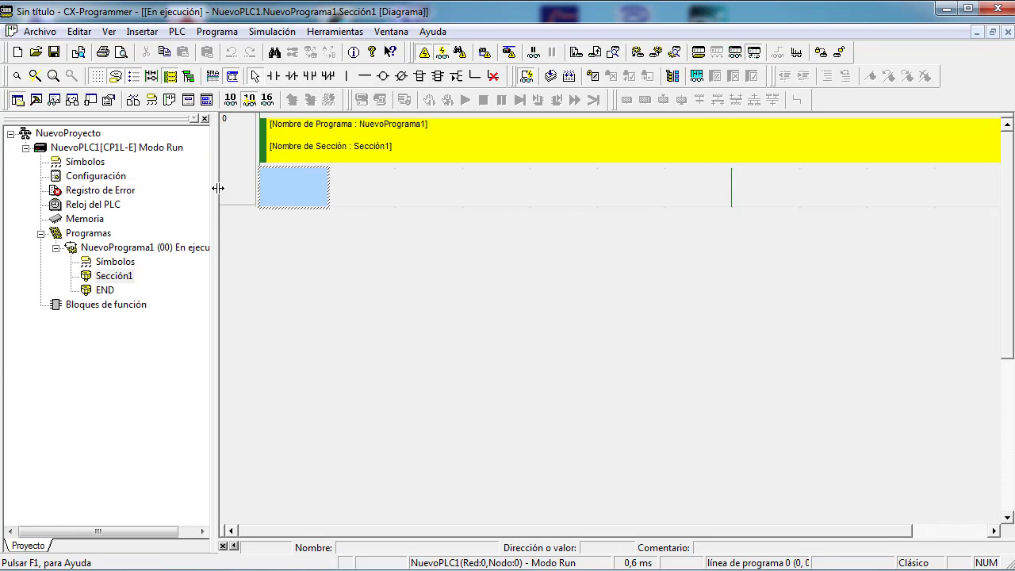
left_click(95, 178)
double_click(95, 180)
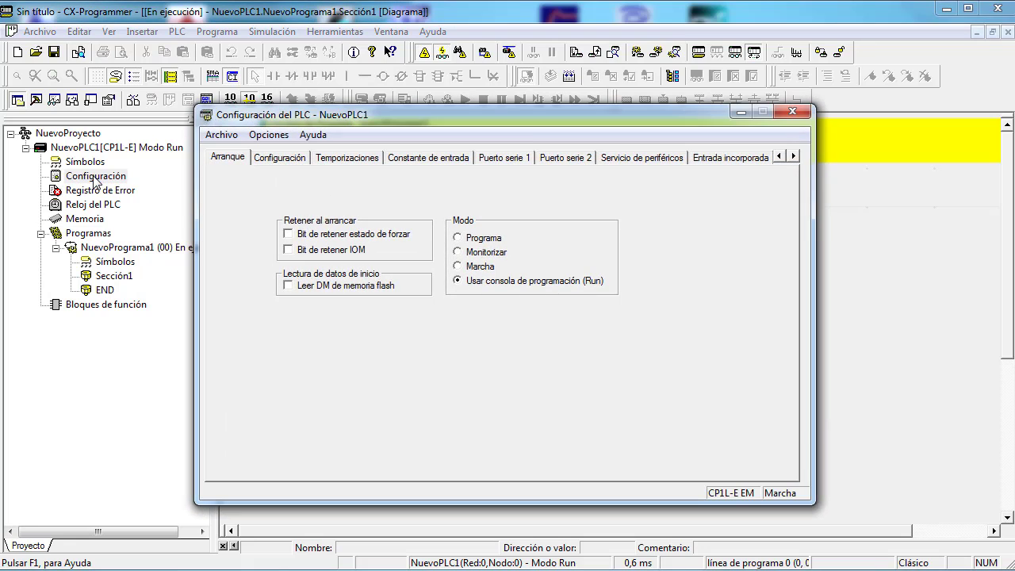
left_click(795, 157)
left_click(795, 157)
left_click(795, 157)
left_click(795, 157)
left_click(794, 157)
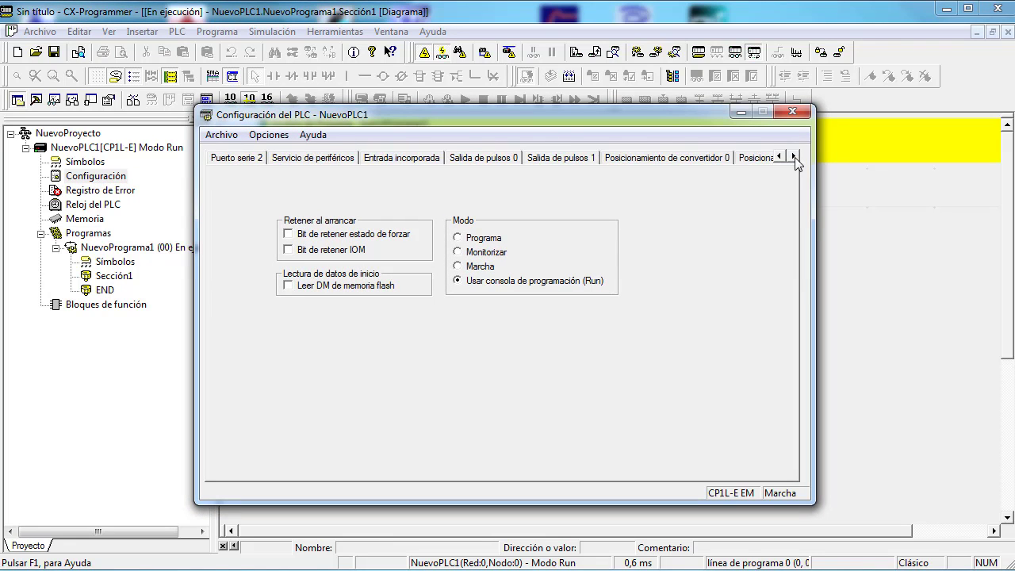
left_click(795, 157)
left_click(795, 157)
left_click(794, 157)
left_click(676, 158)
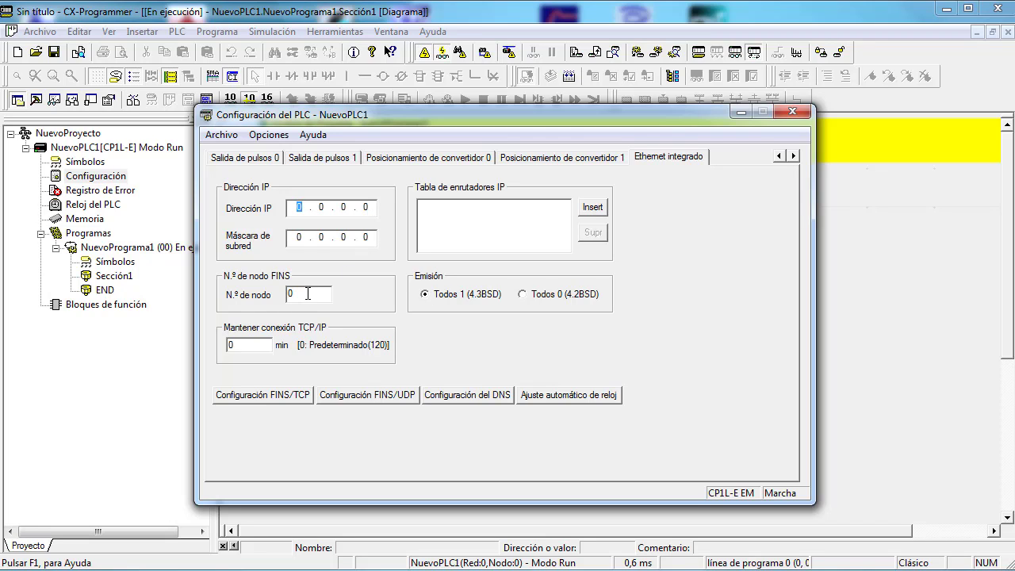
left_click_drag(308, 295, 276, 299)
left_click(793, 113)
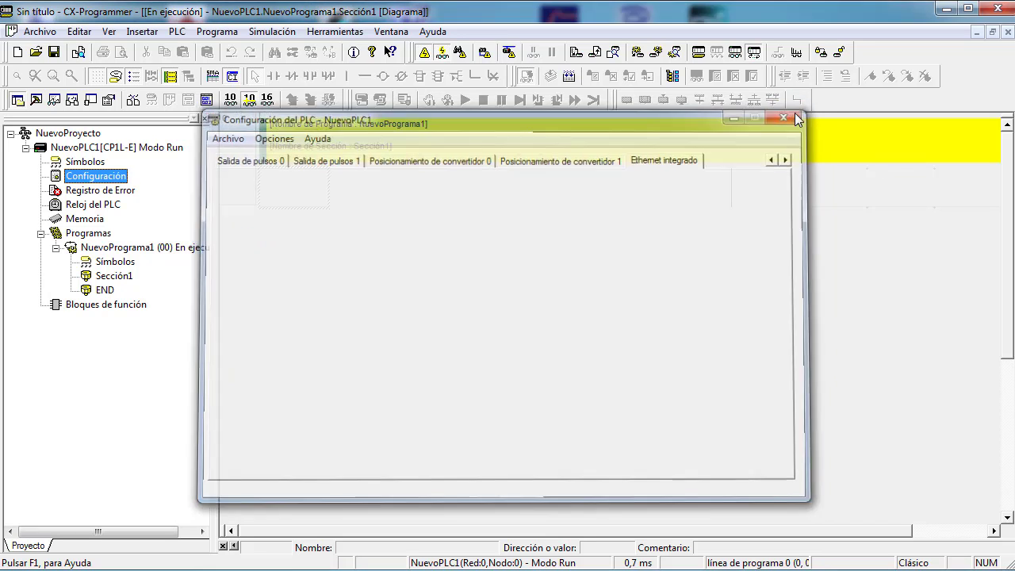
Start a transfer to the PLC that includes only Configuración, excluding programs, symbols, comments and the program index
left_click(593, 54)
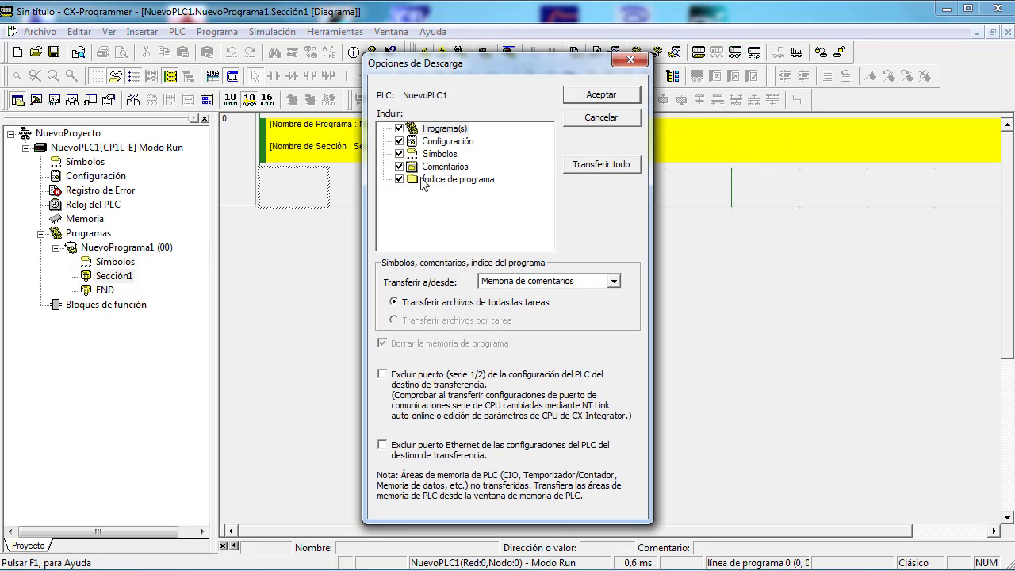
left_click(399, 128)
left_click(399, 154)
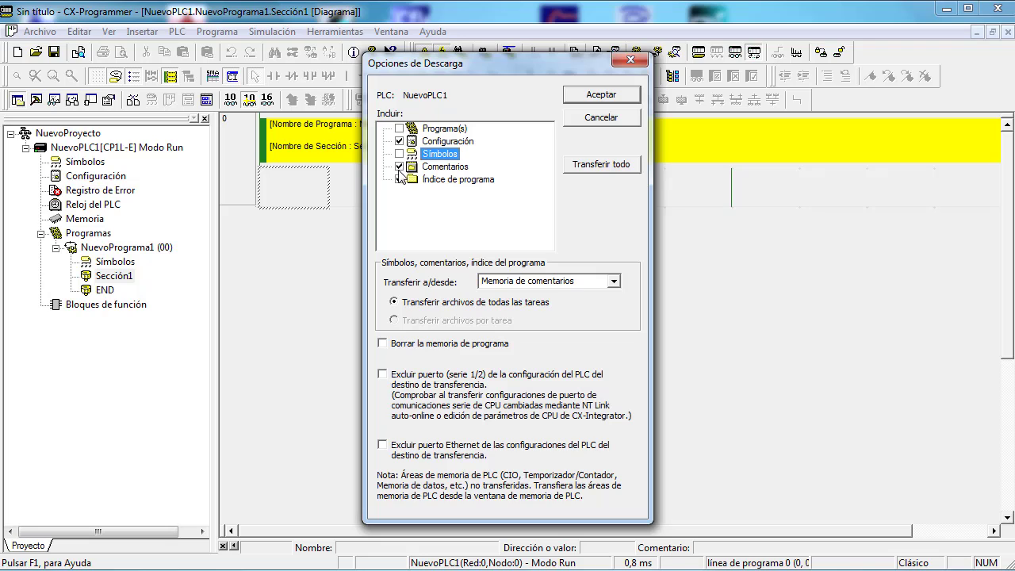
left_click(399, 167)
left_click(399, 179)
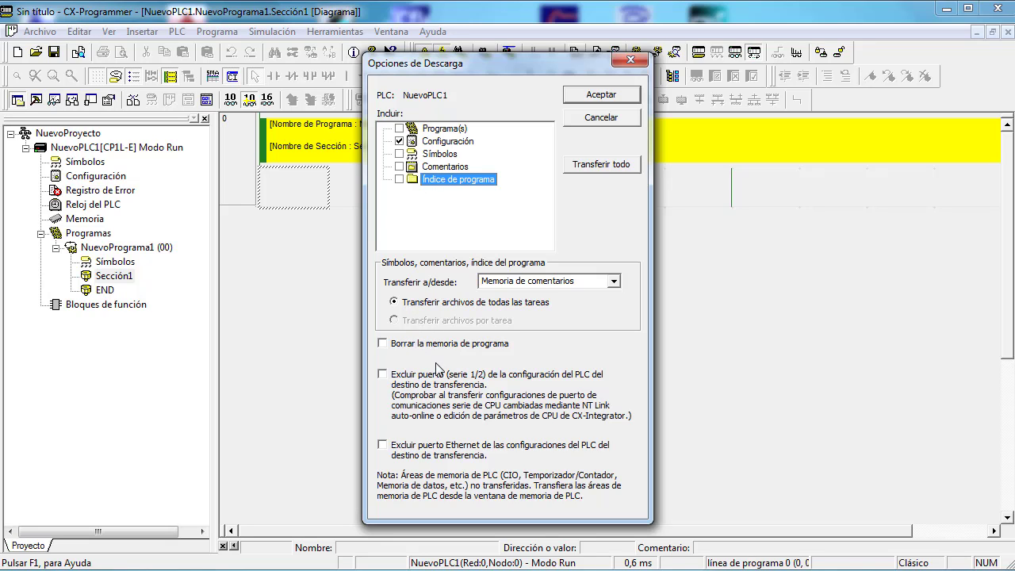
Try the options that exclude the Ethernet port and the serial ports from the transferred PLC configuration
left_click(382, 446)
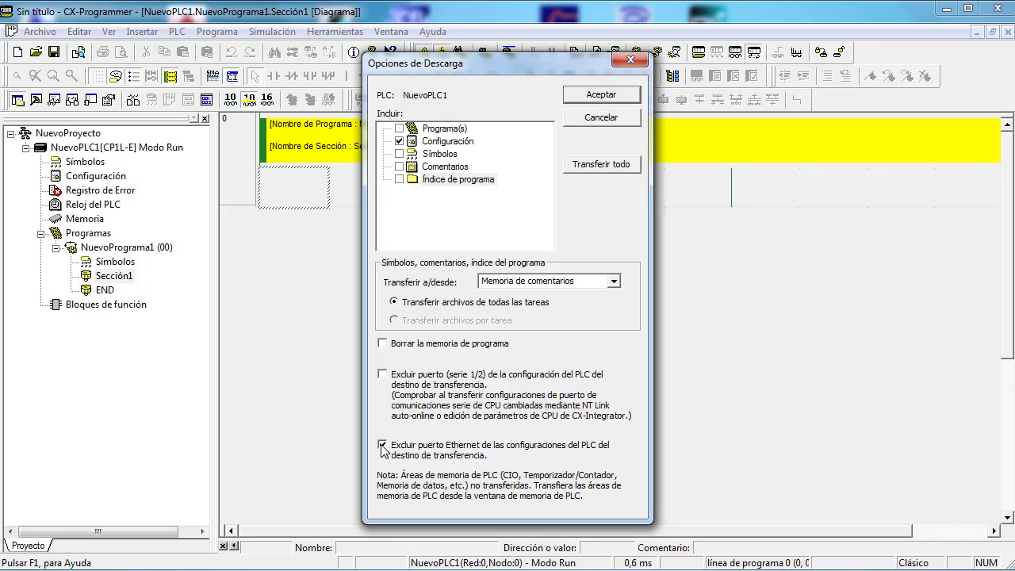
left_click(382, 374)
left_click(382, 375)
left_click(383, 374)
left_click(383, 374)
Download the configuration to the PLC, allowing the switch to program mode and the return to Run mode
left_click(593, 98)
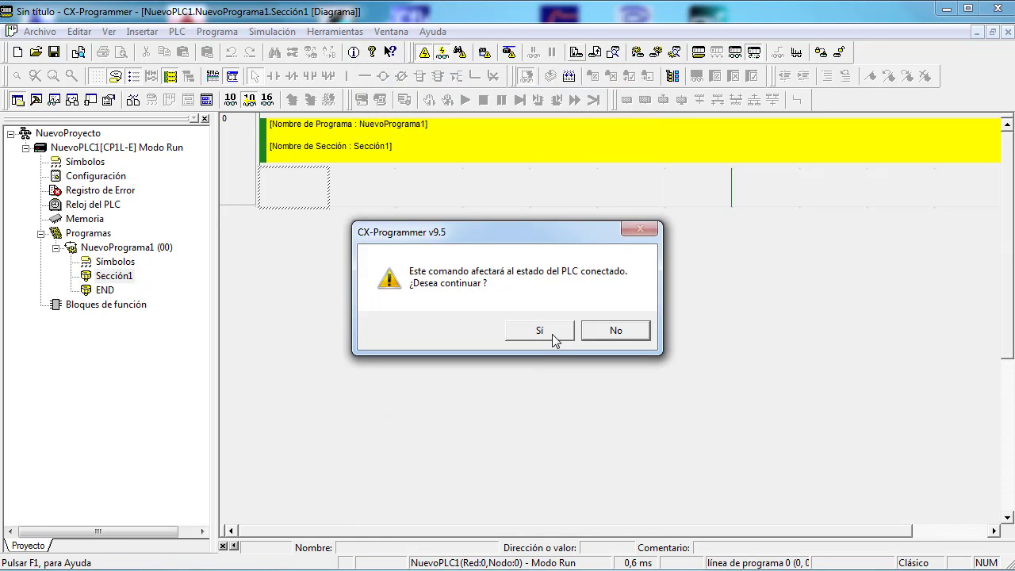
left_click(552, 332)
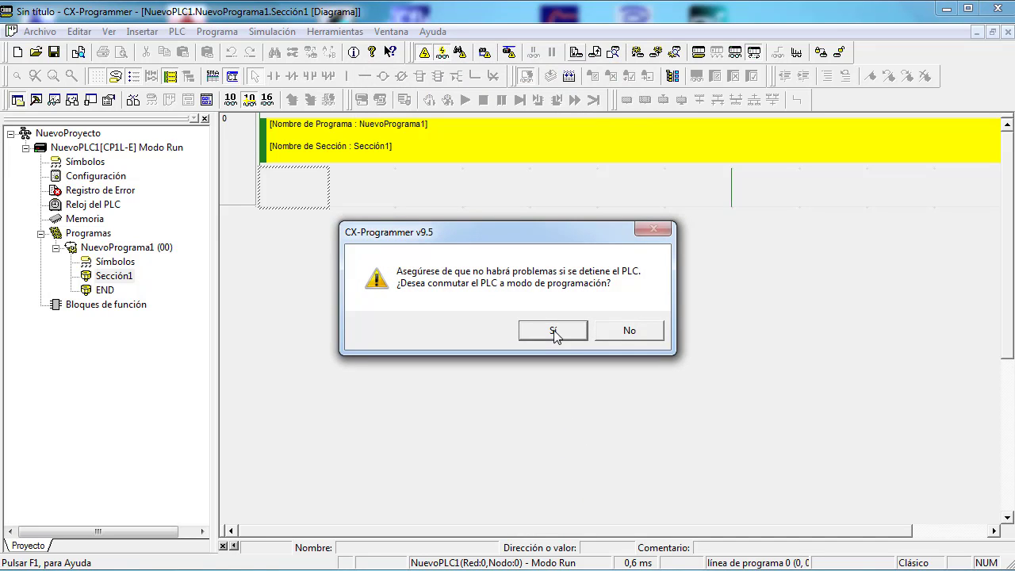
left_click(554, 331)
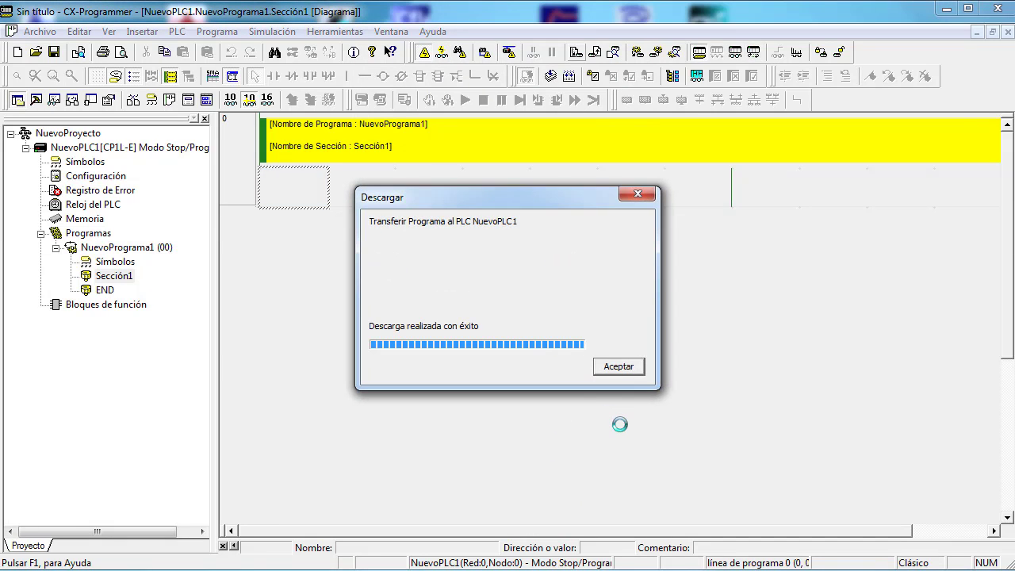
left_click(619, 366)
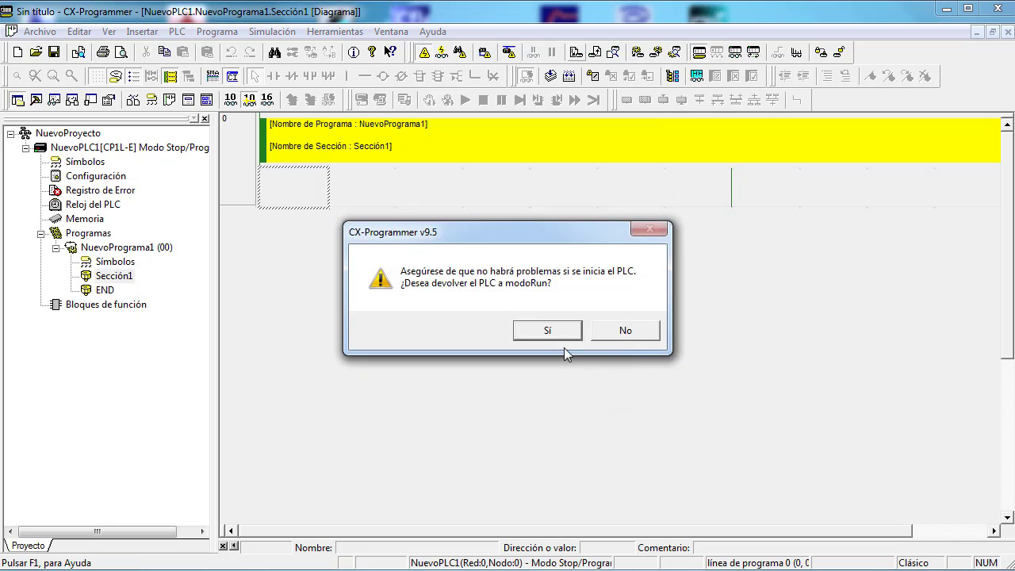
left_click(546, 332)
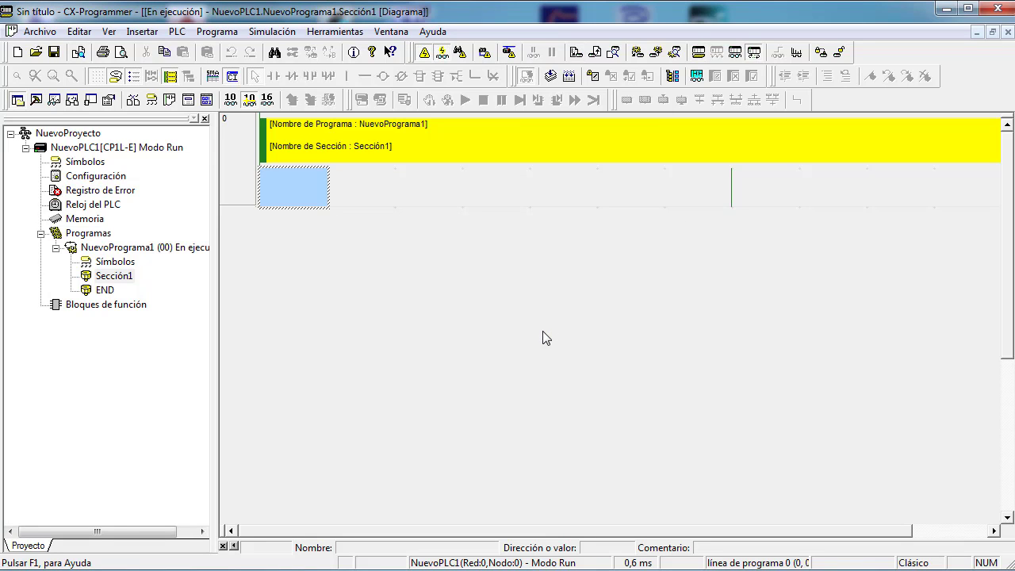
left_click(176, 32)
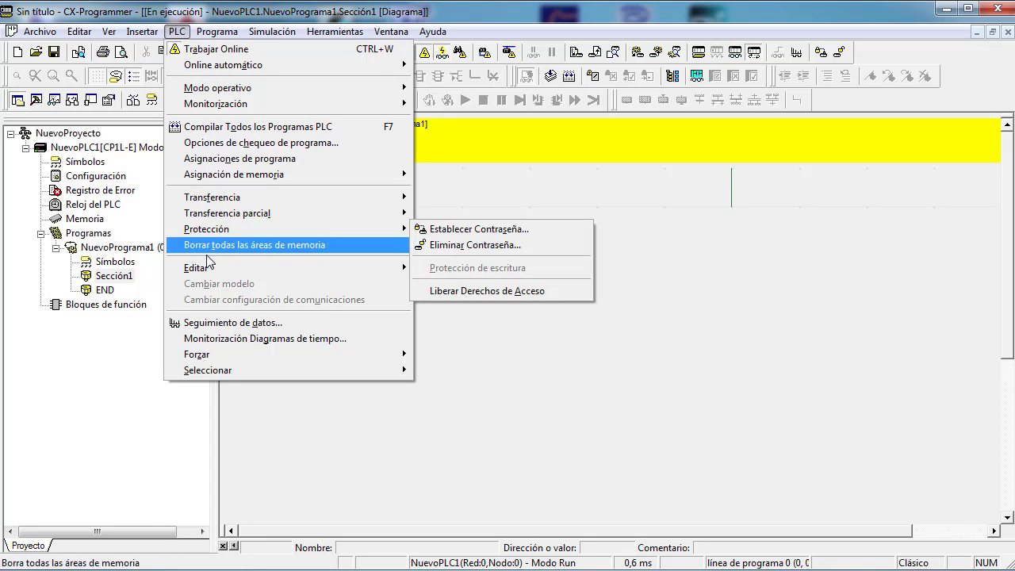
mouse_move(209, 267)
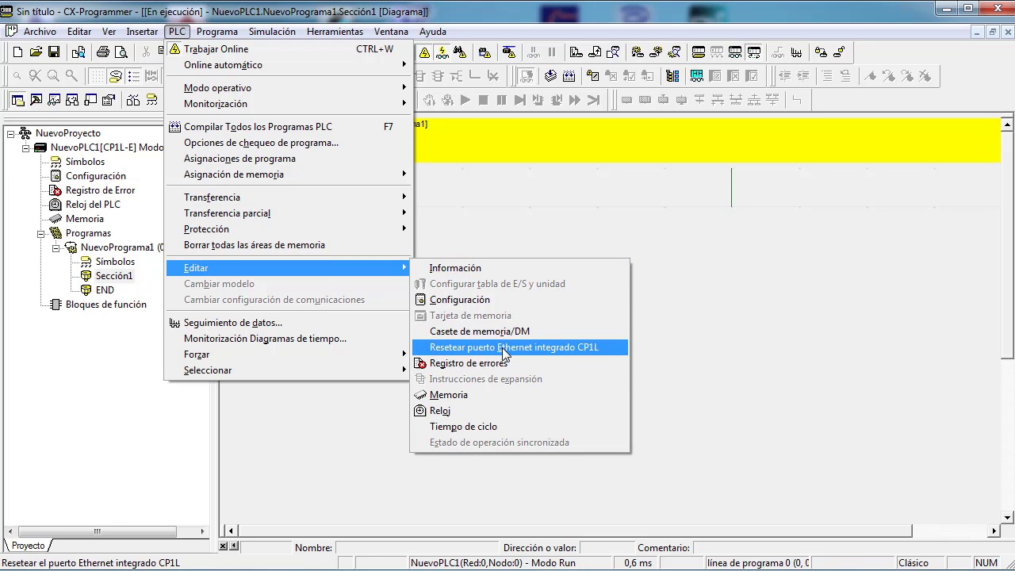
left_click(630, 187)
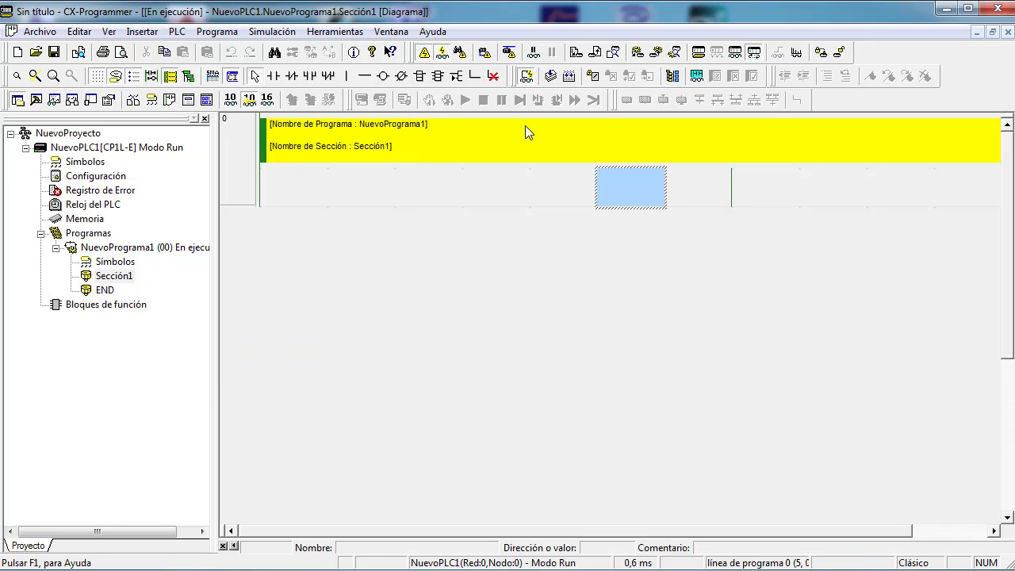
Take the PLC offline and close the current project, cancelling the setup of a new PLC
left_click(423, 56)
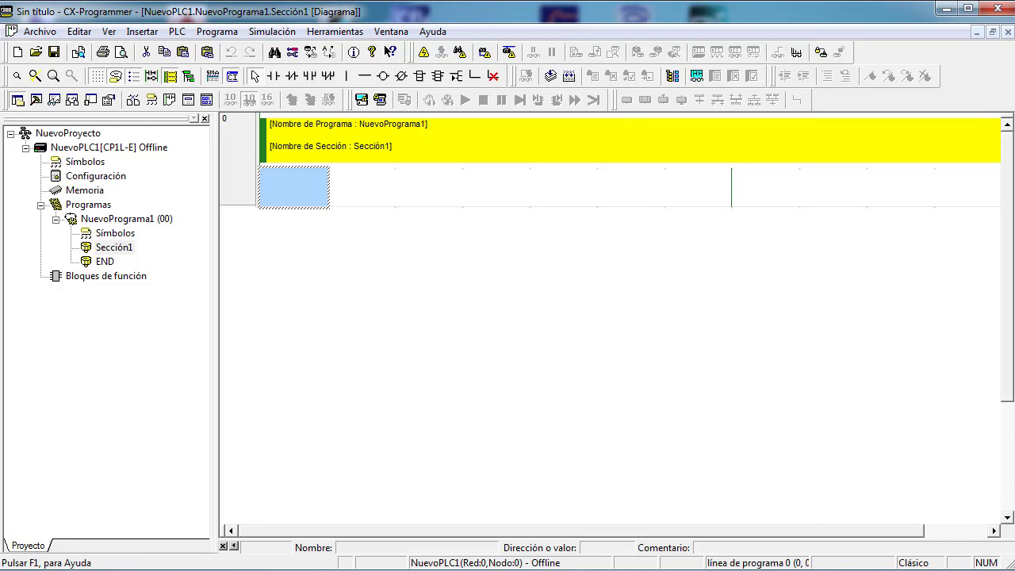
left_click(109, 148)
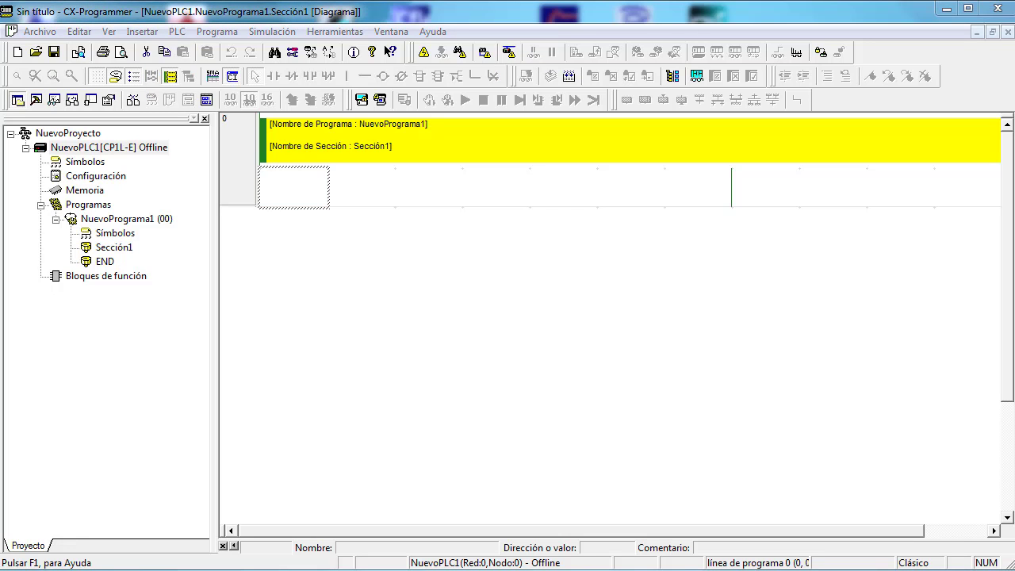
left_click(18, 52)
left_click(539, 330)
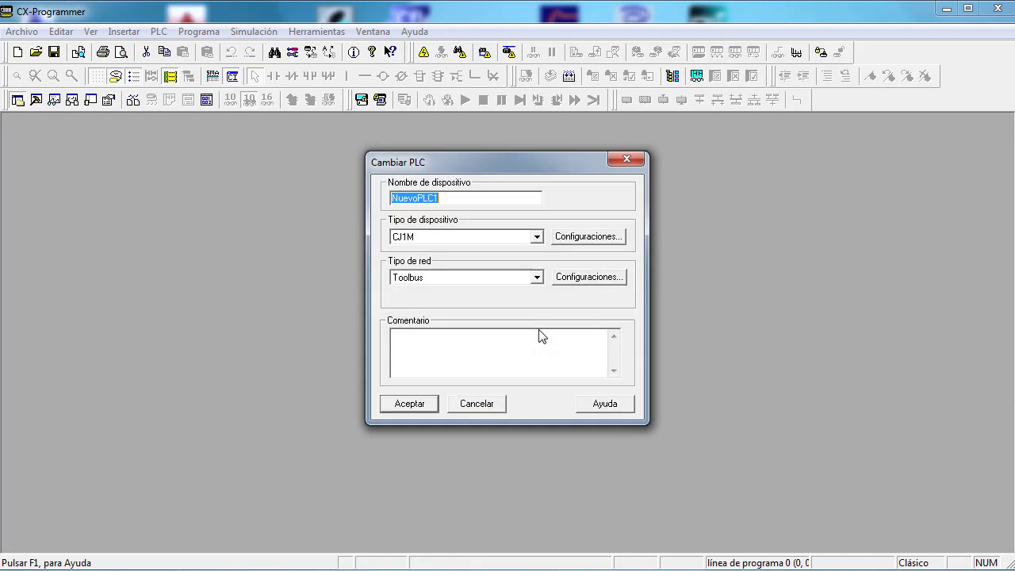
left_click(480, 403)
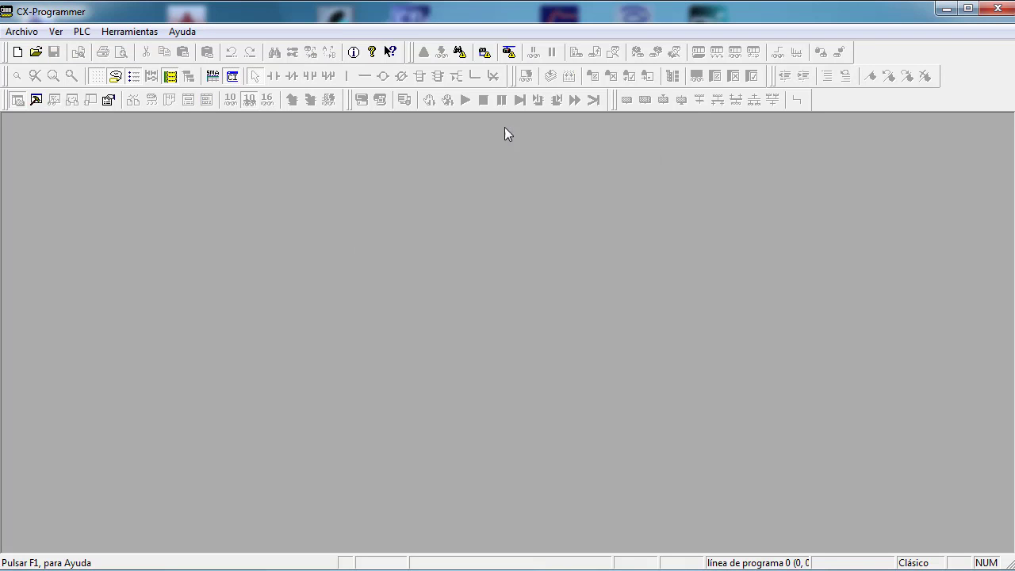
Set up a new CP1L Ethernet HUB connection to the detected PLC at 192.168.250.216
left_click(484, 53)
left_click(380, 221)
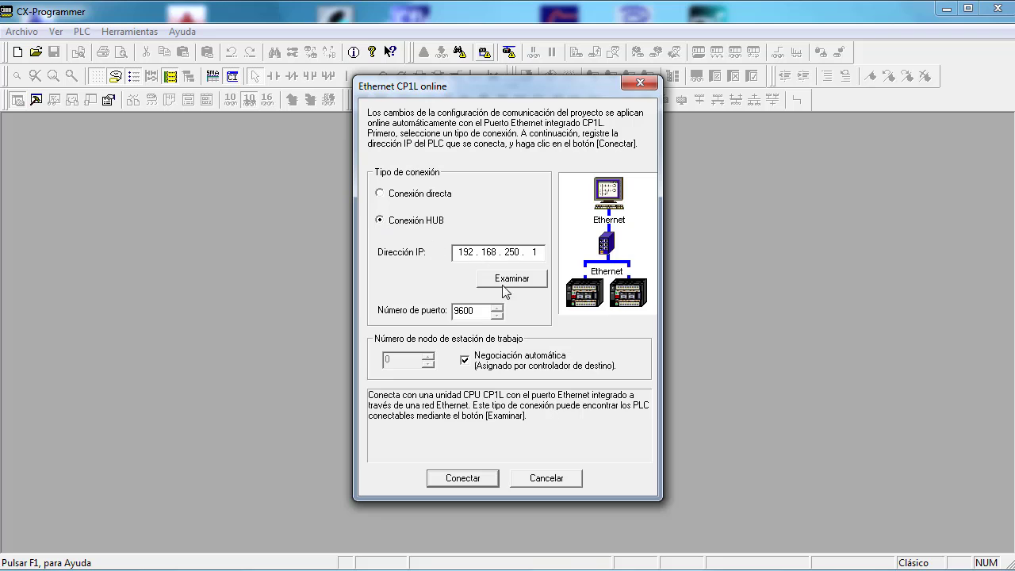
left_click(509, 278)
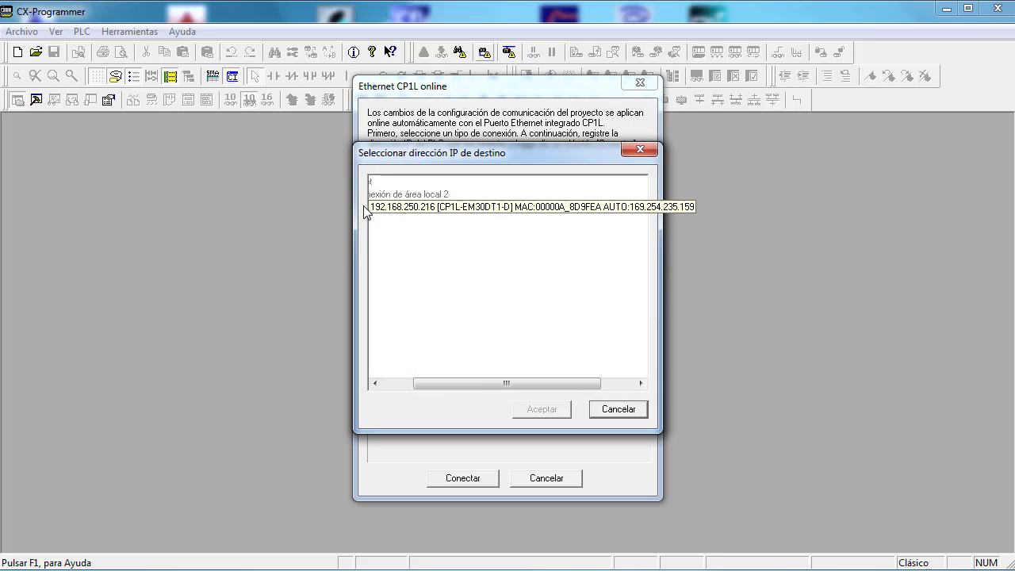
left_click_drag(472, 382, 396, 315)
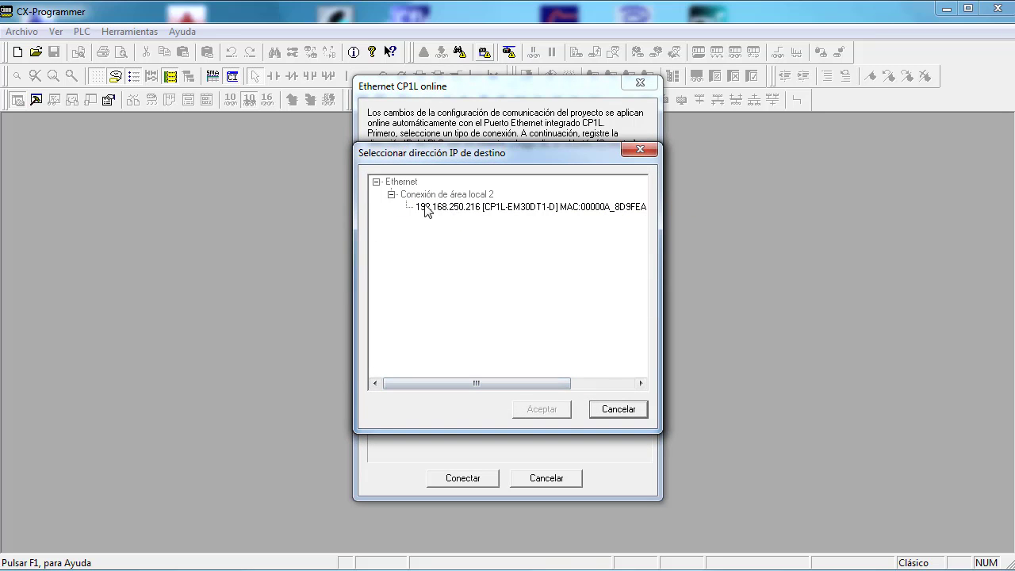
left_click(469, 209)
left_click(542, 410)
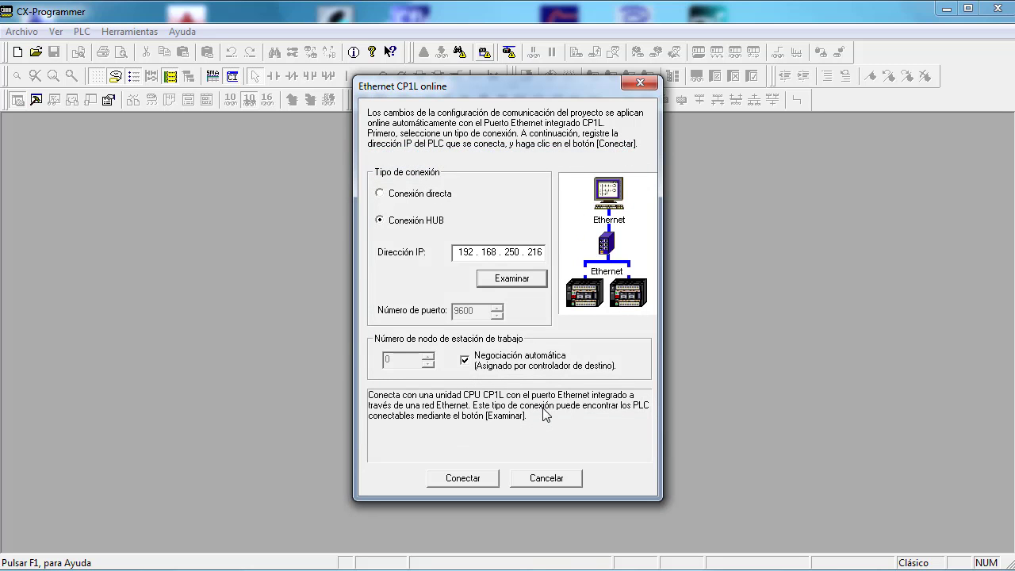
Connect to the PLC over the HUB connection and upload its program once online
left_click(472, 479)
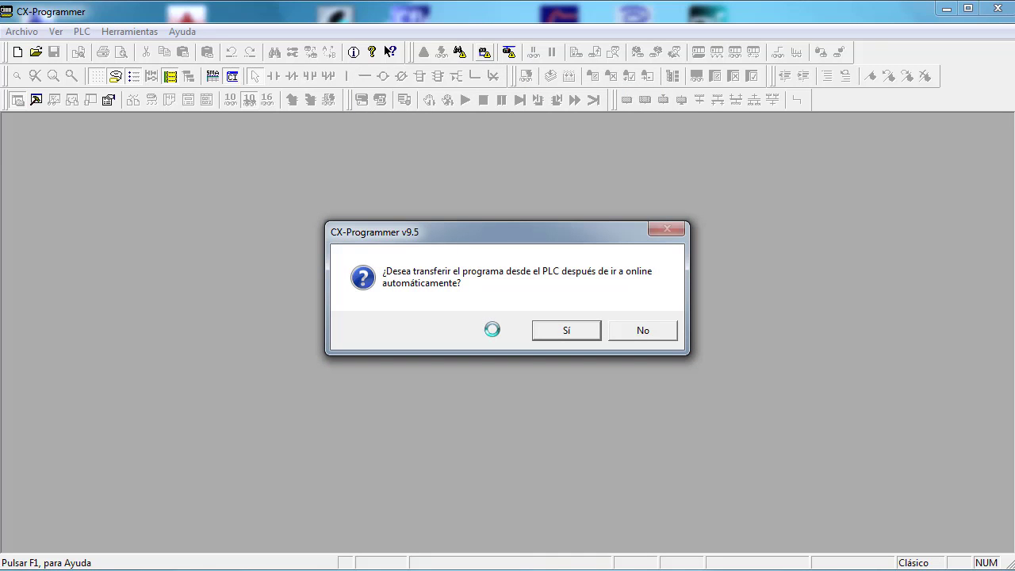
left_click(568, 332)
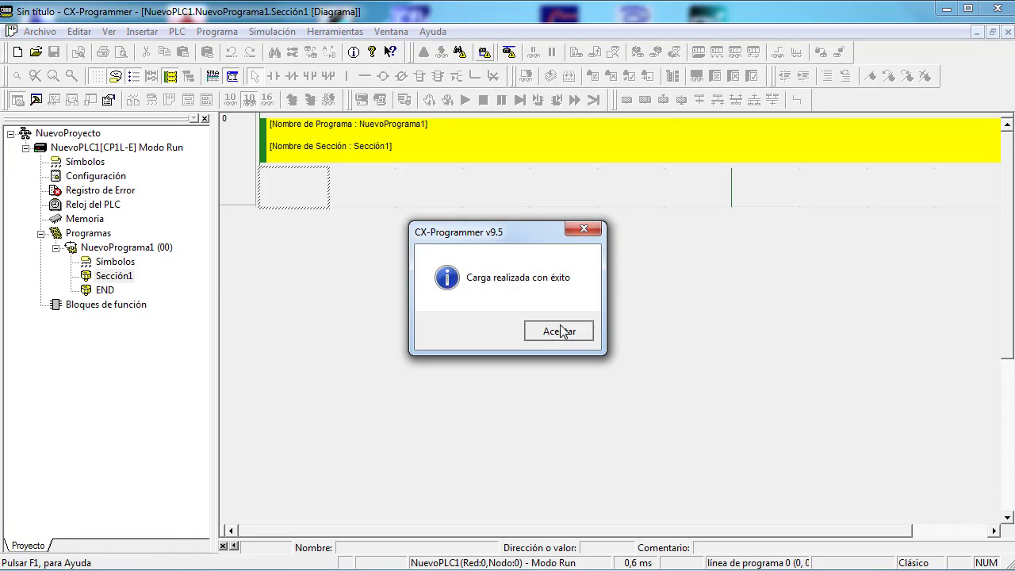
left_click(559, 331)
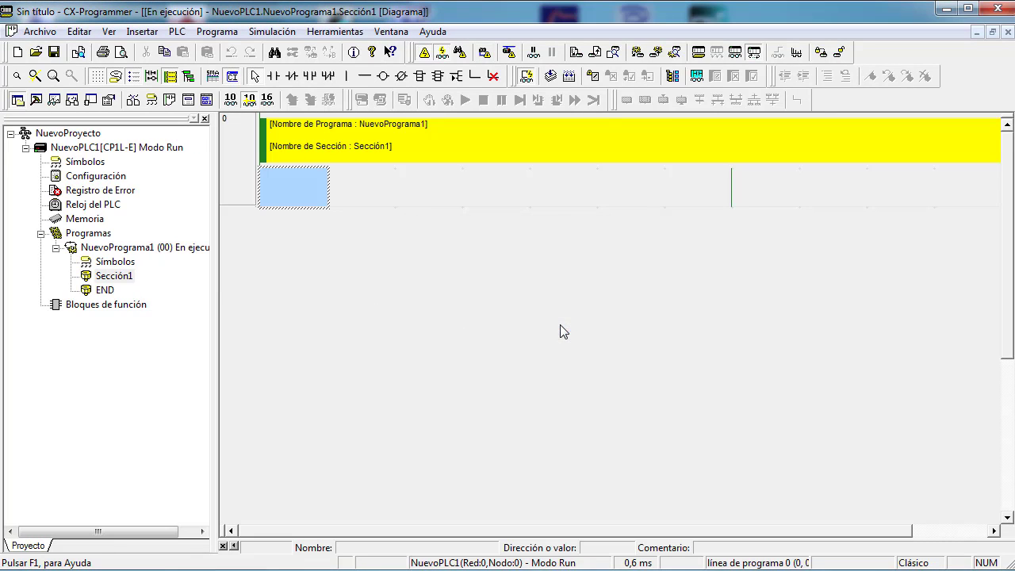
Open the built-in Ethernet settings in the configuration of NuevoPLC1
double_click(83, 176)
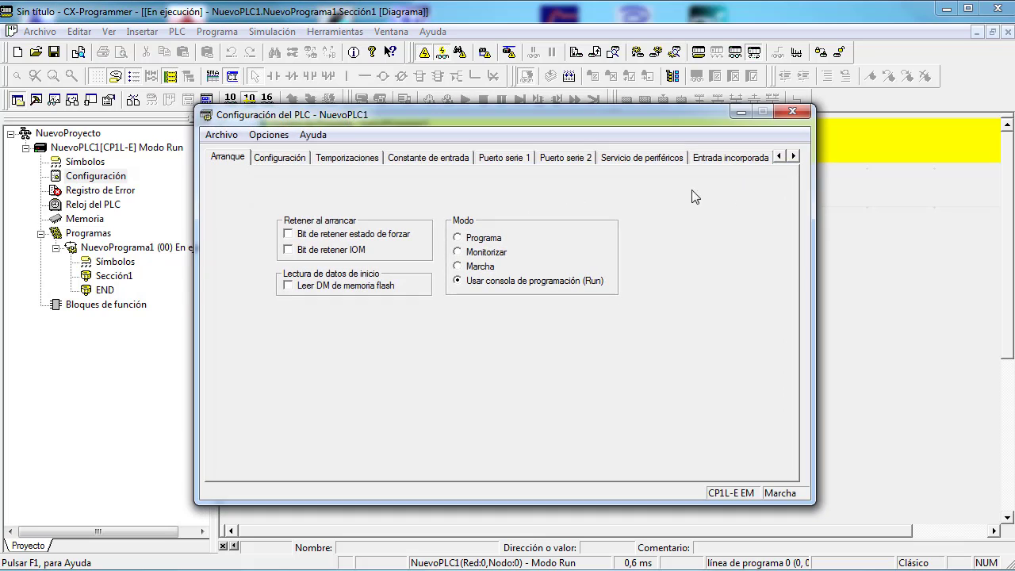
left_click(794, 156)
left_click(794, 156)
left_click(794, 156)
left_click(794, 156)
left_click(793, 156)
left_click(793, 156)
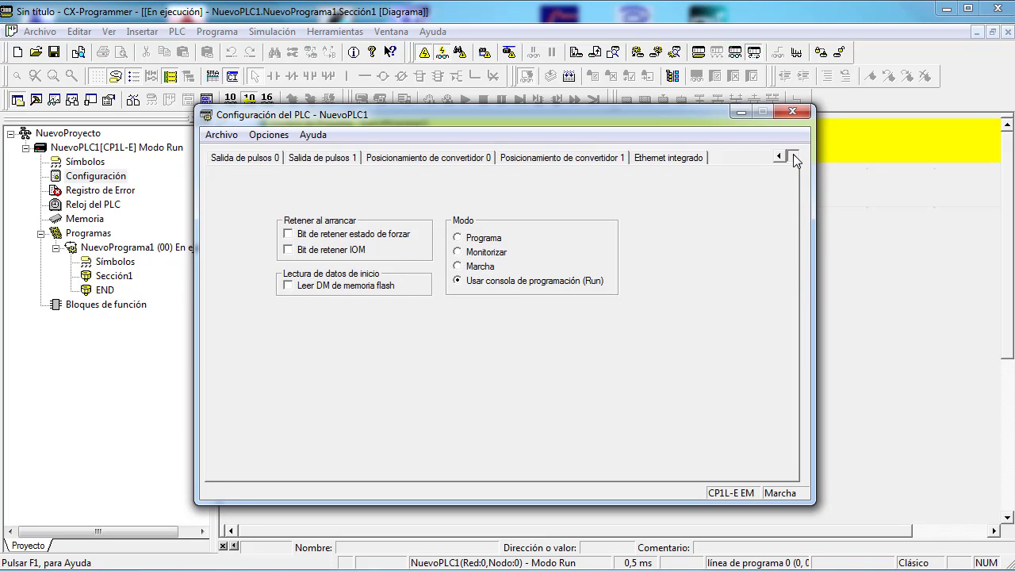
left_click(666, 161)
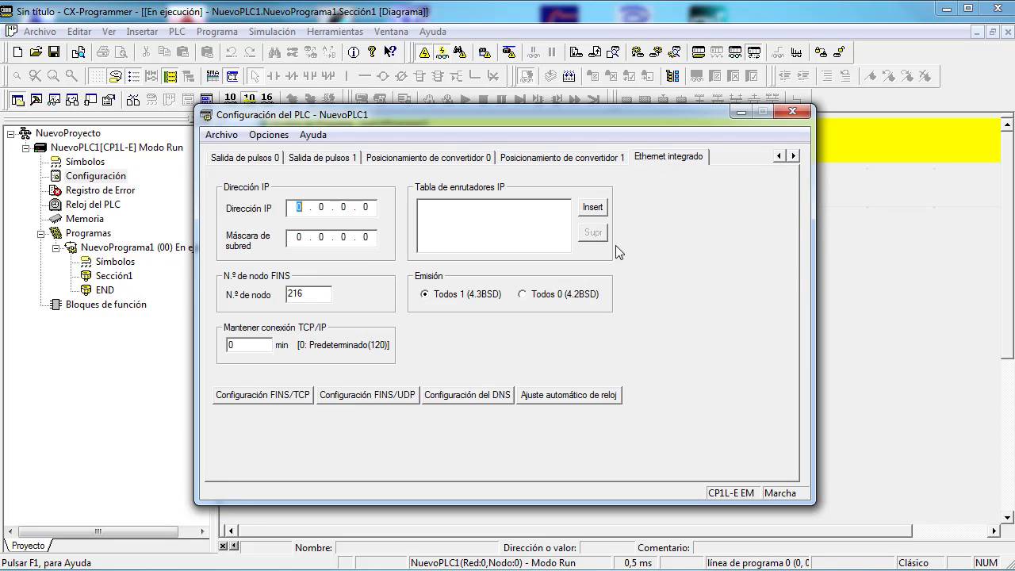
Set the PLC's IP address to 192.168.10.216 and its FINS node number to 0, and close the configuration
left_click(319, 295)
left_click(305, 208)
type("192 . 168 . 10 .216")
left_click_drag(315, 291, 241, 293)
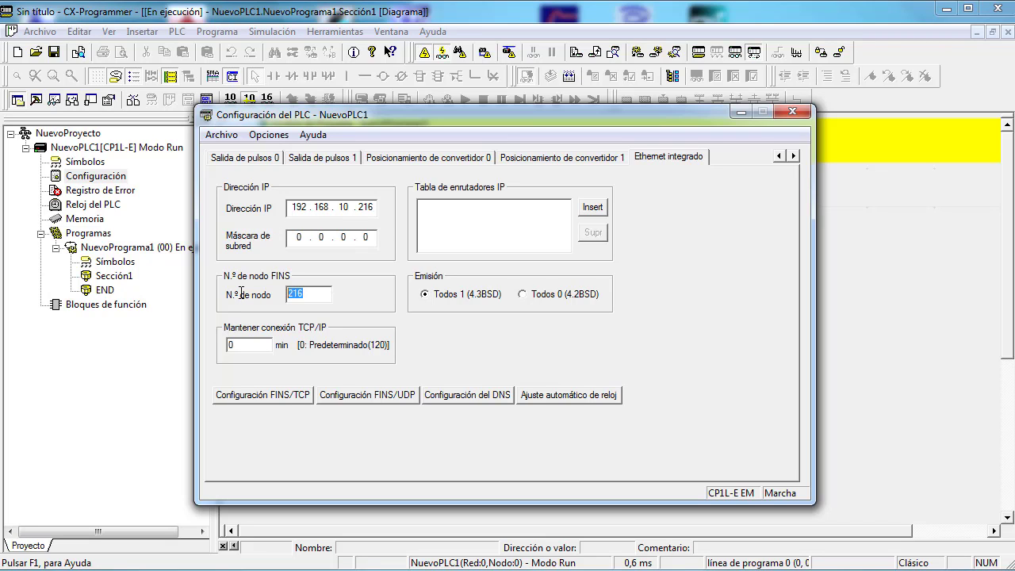
type("0")
left_click(793, 113)
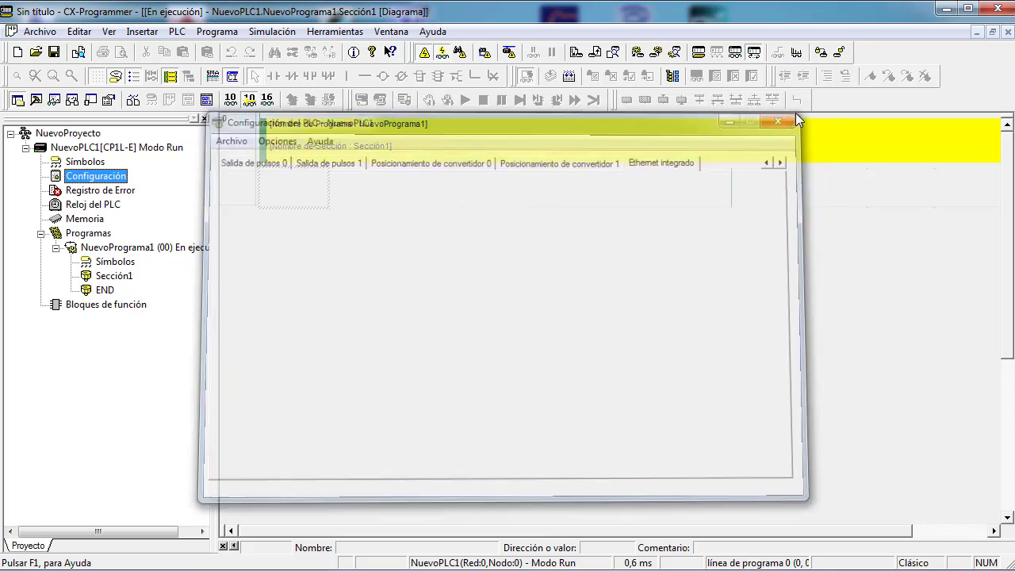
Limit the download to the PLC configuration, leaving out the programs, symbols, comments and program index
left_click(575, 53)
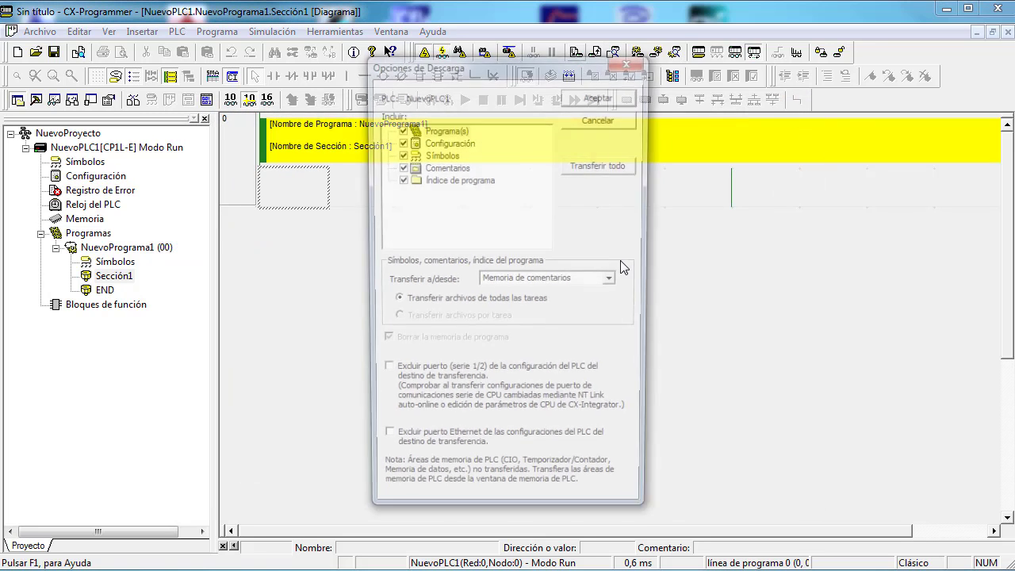
left_click(399, 129)
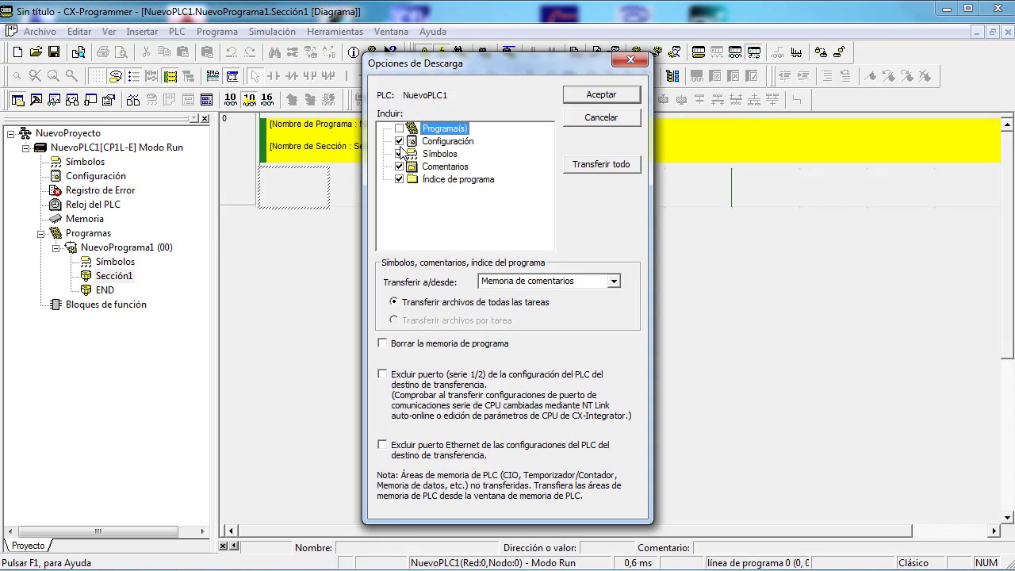
left_click(398, 154)
left_click(399, 166)
left_click(399, 180)
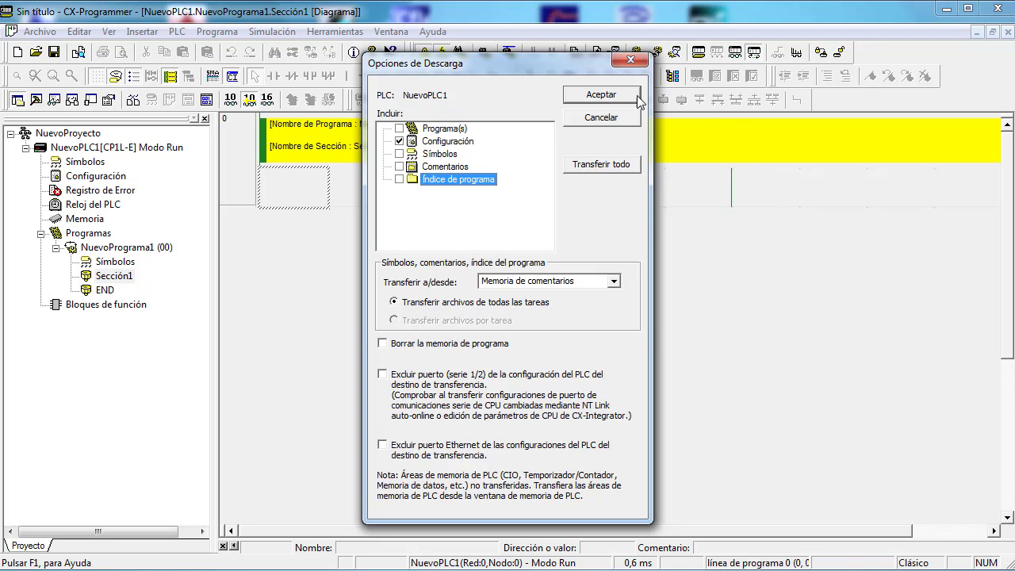
Download the configuration to the PLC, allowing the switch to programming mode and the return to Run mode
left_click(609, 97)
left_click(544, 329)
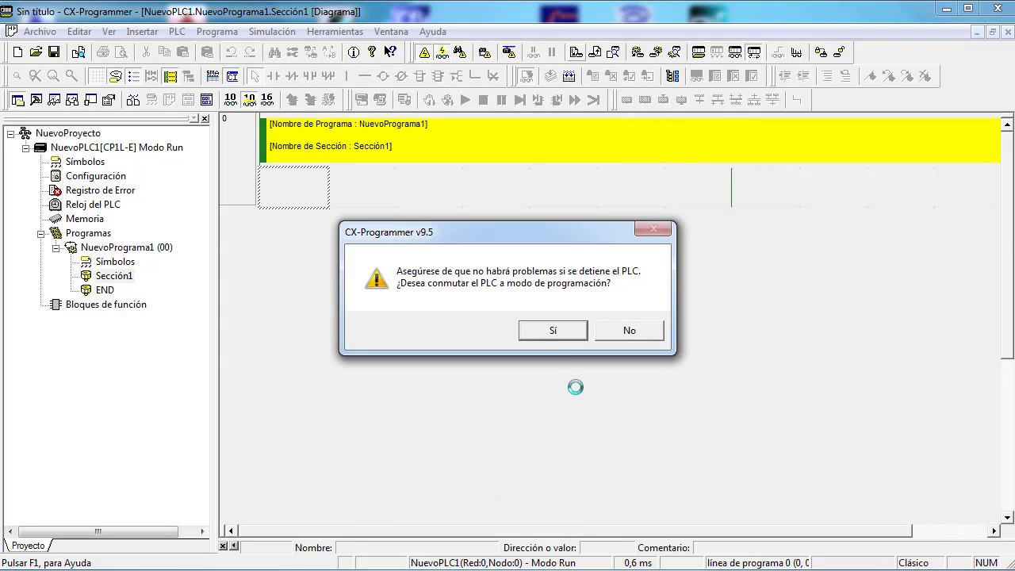
left_click(554, 335)
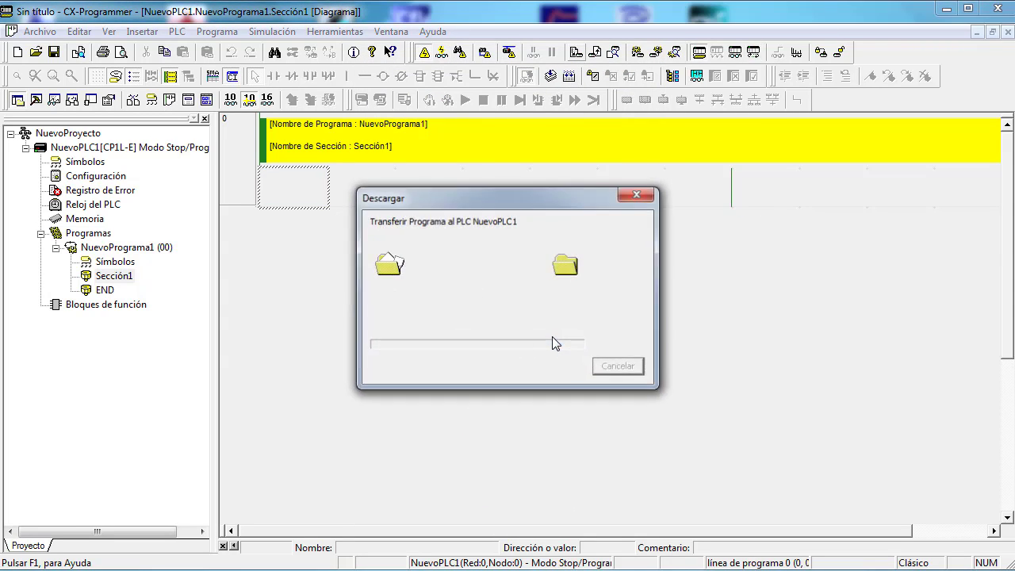
left_click(618, 367)
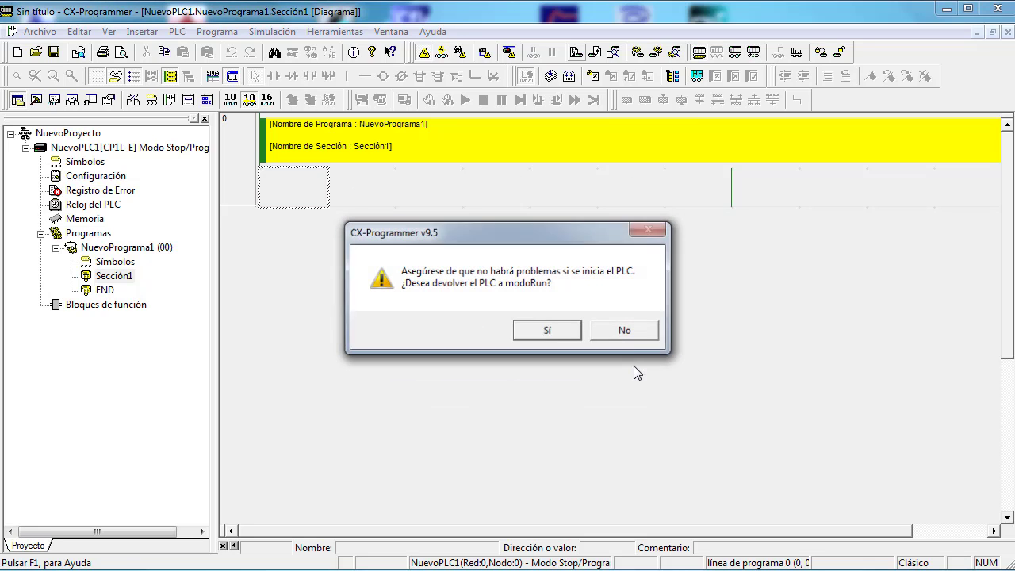
left_click(547, 330)
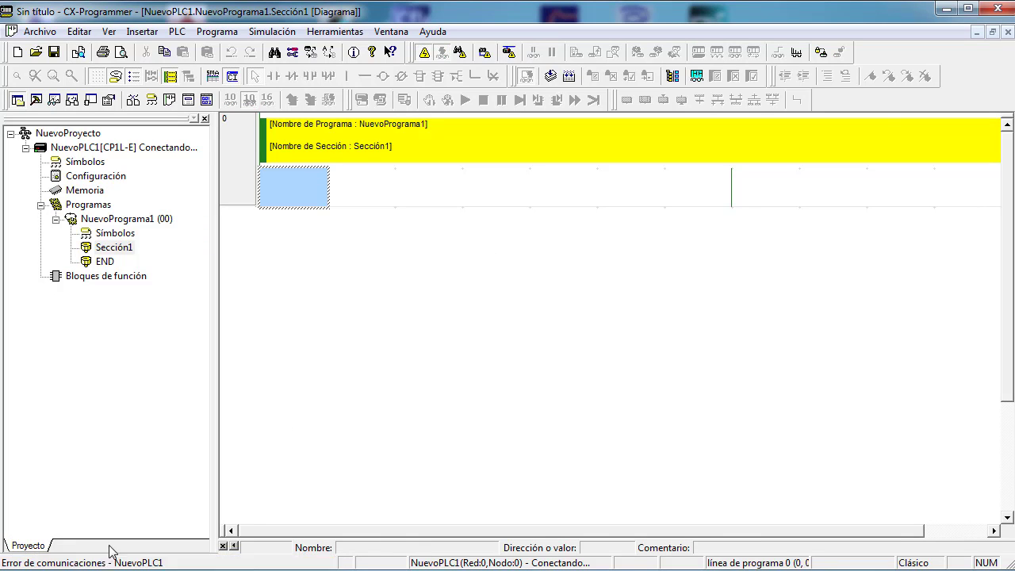
Take NuevoPLC1 offline and open the unit settings of its Ethernet (FINS/TCP) network
left_click(424, 54)
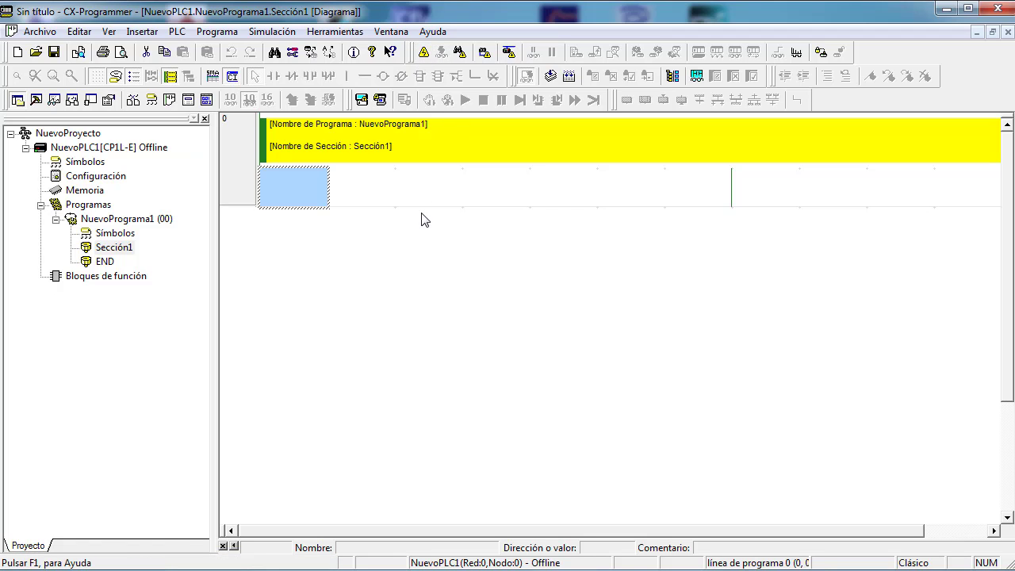
double_click(115, 147)
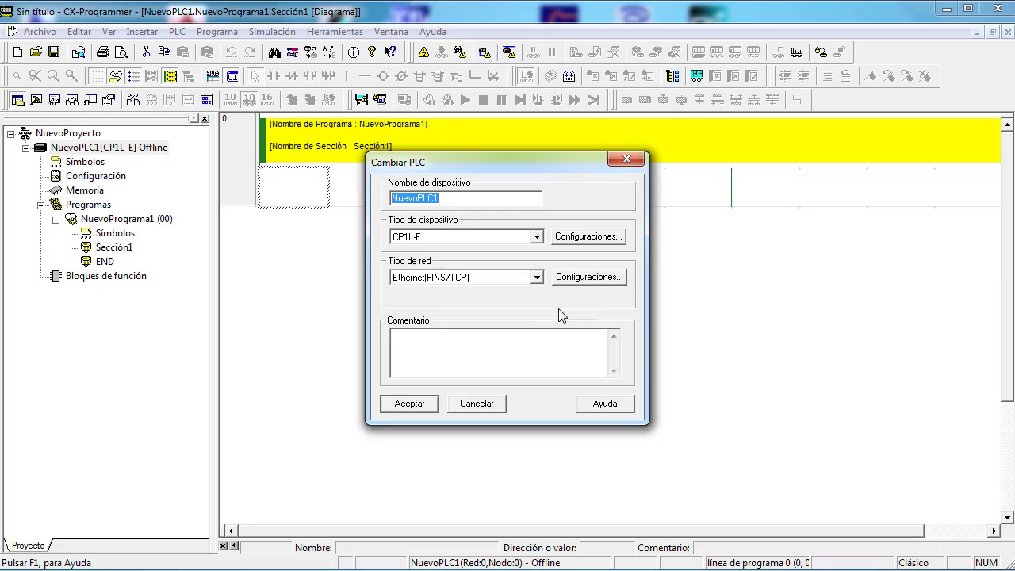
left_click(588, 276)
left_click(408, 220)
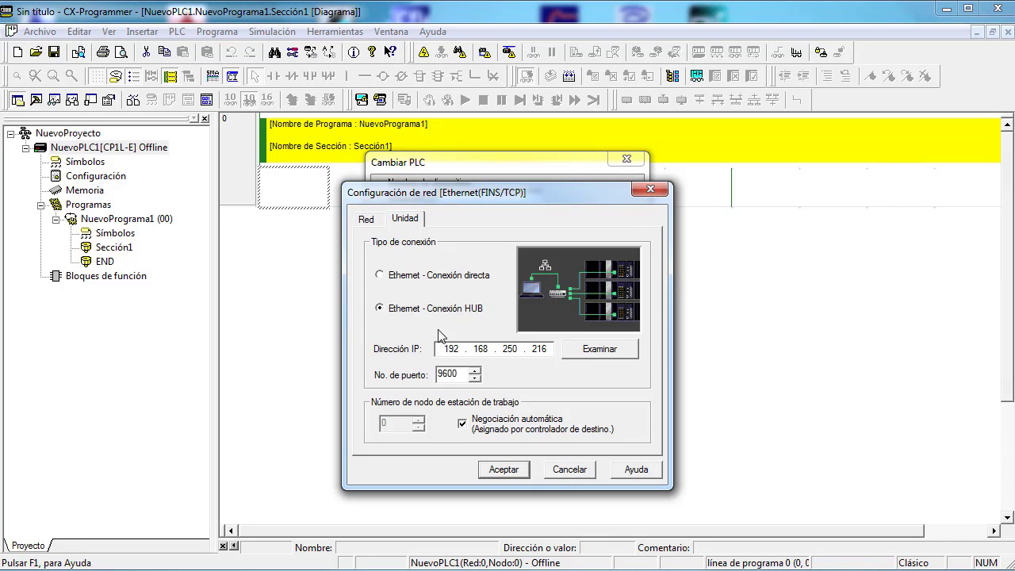
Browse for the PLC, choose the one detected at 192.168.10.216 as the destination and go online with it
left_click(600, 349)
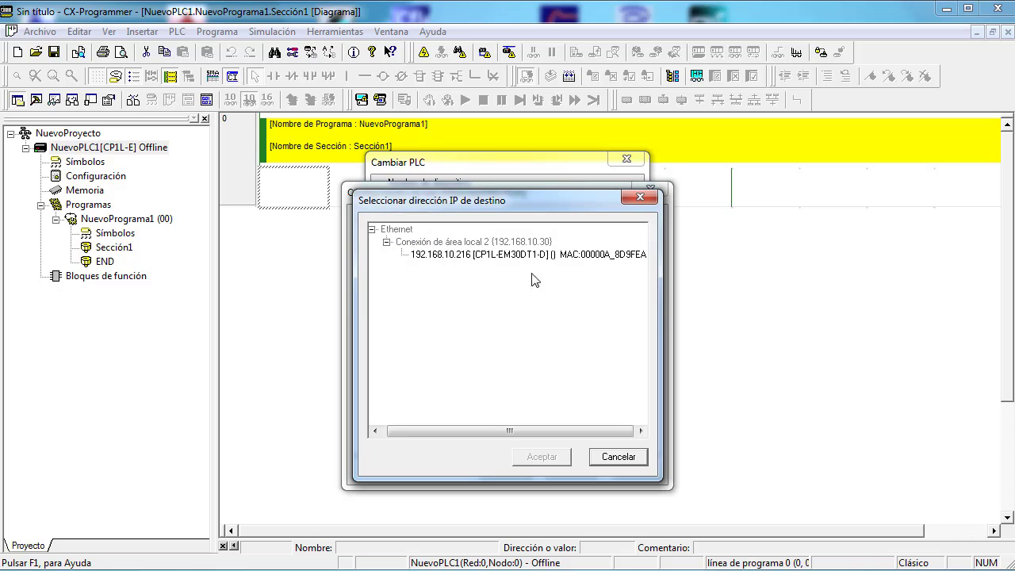
left_click(438, 259)
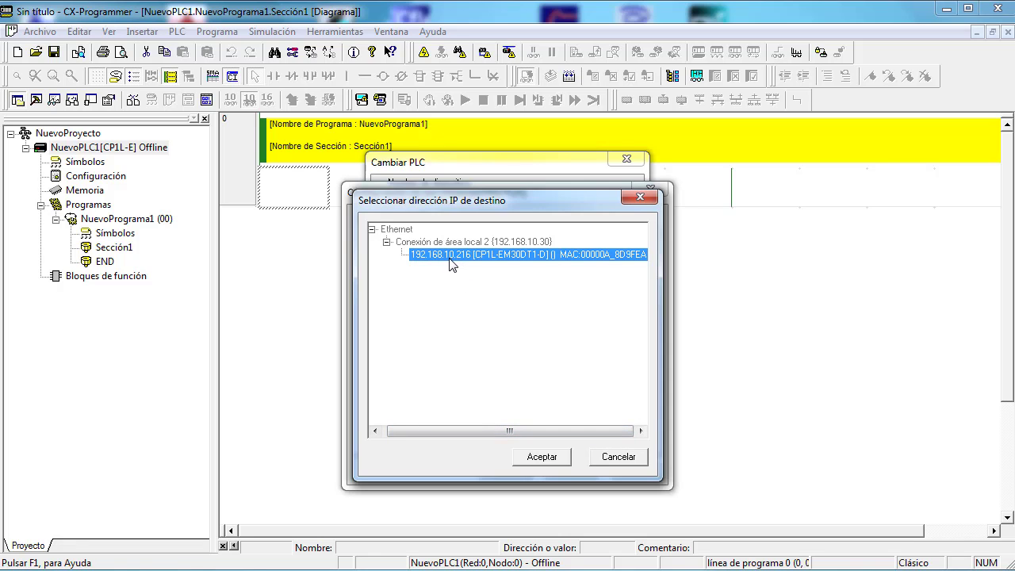
left_click(551, 461)
left_click(505, 470)
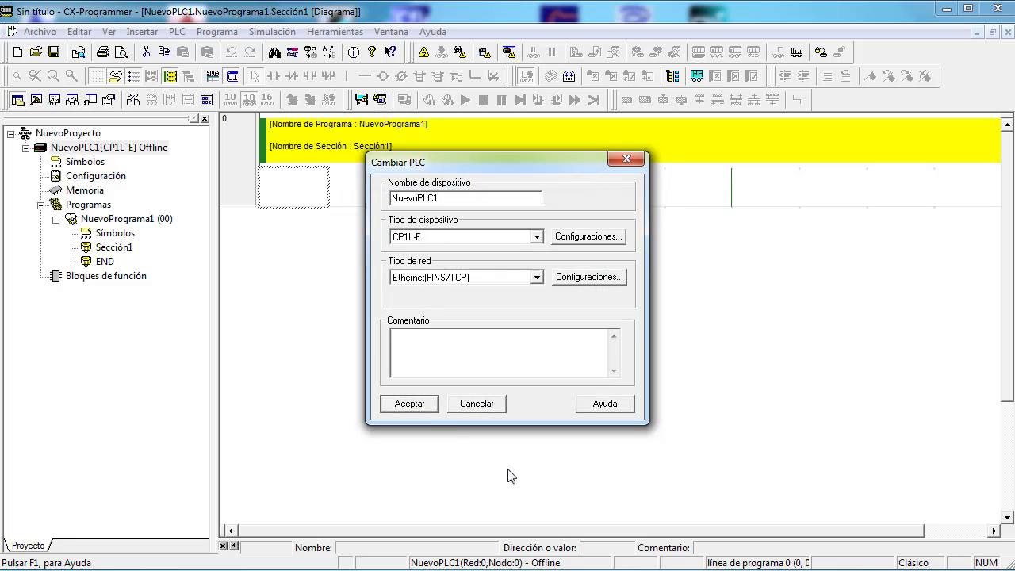
left_click(409, 403)
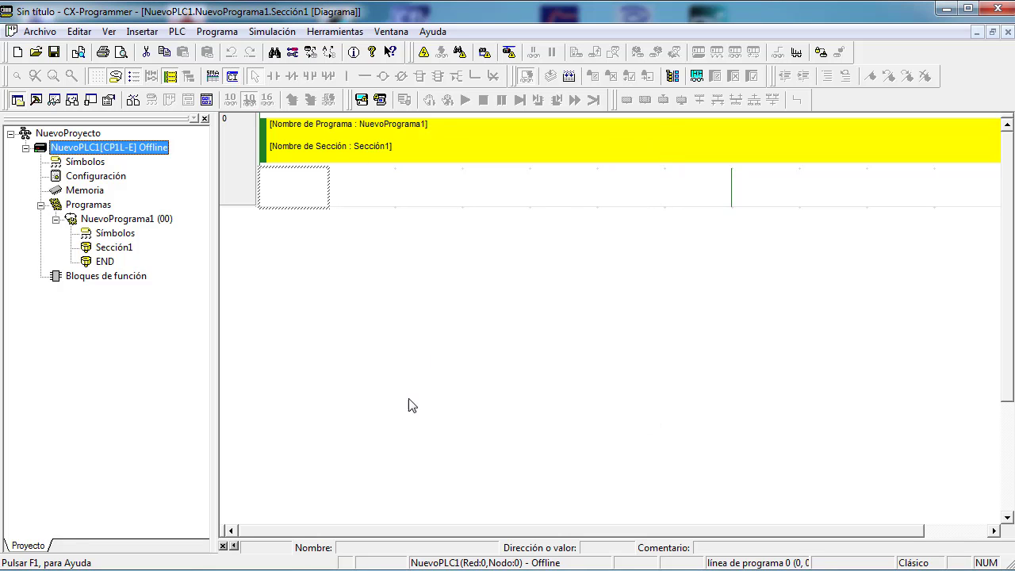
left_click(425, 54)
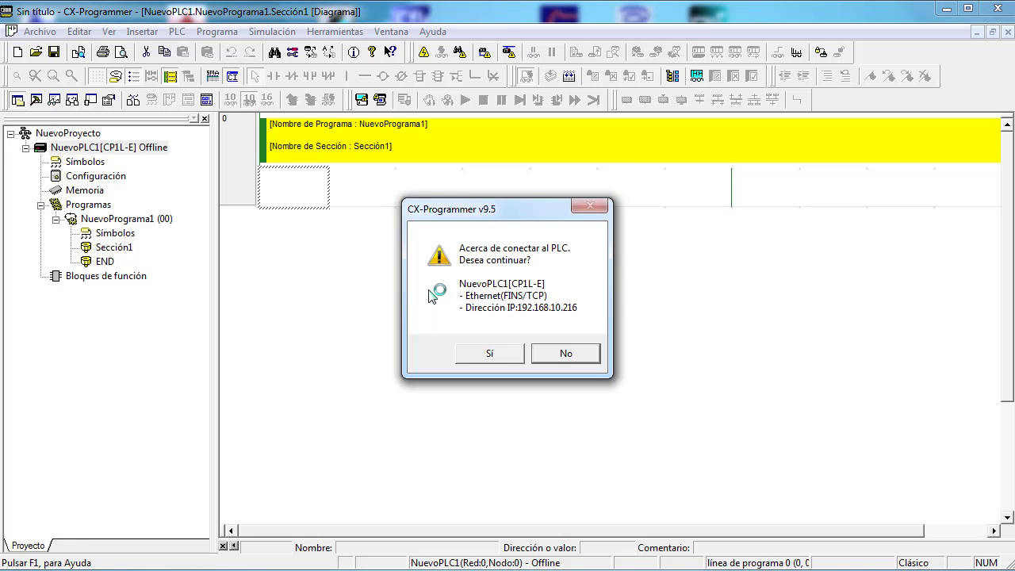
left_click(493, 351)
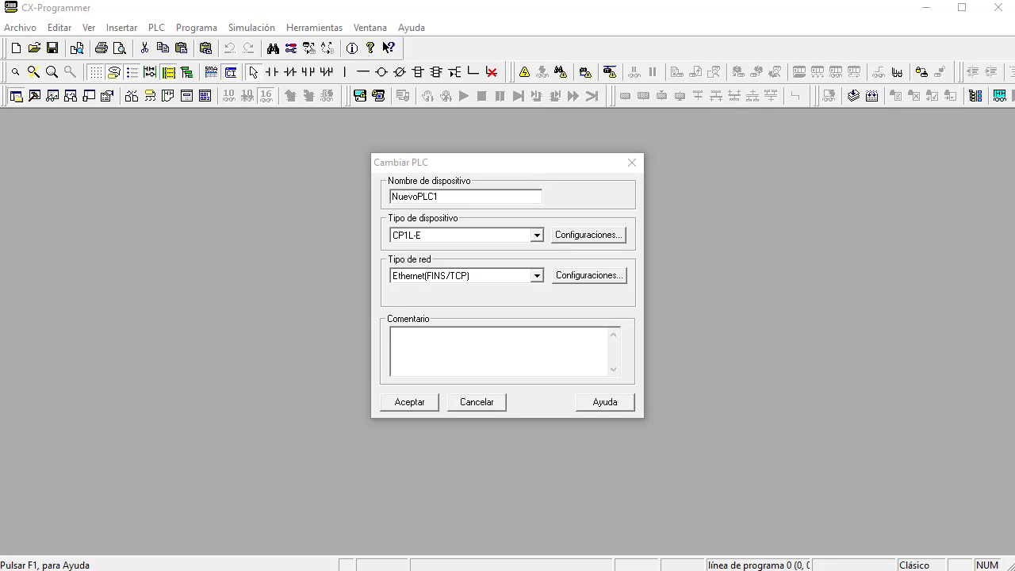
Configure the new CP1L-E device with an Ethernet HUB connection to the PLC detected at 192.168.10.216
left_click(591, 280)
left_click(416, 219)
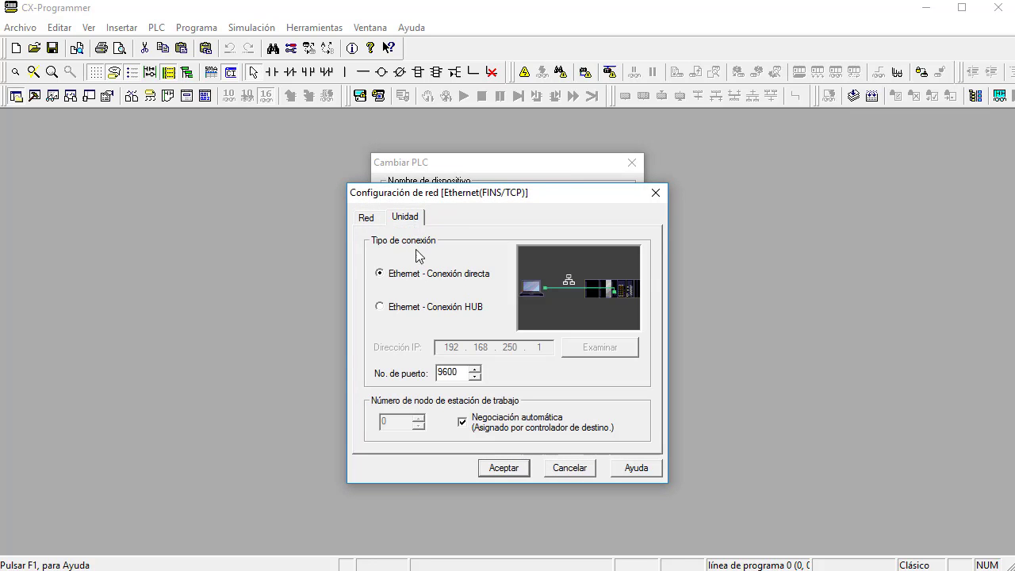
left_click(398, 313)
left_click(603, 352)
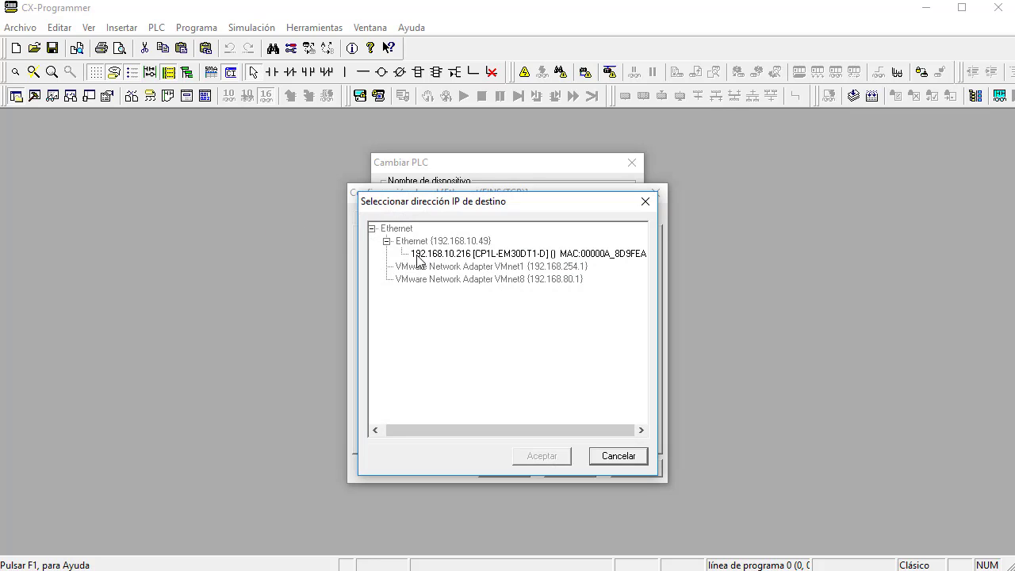
left_click(458, 255)
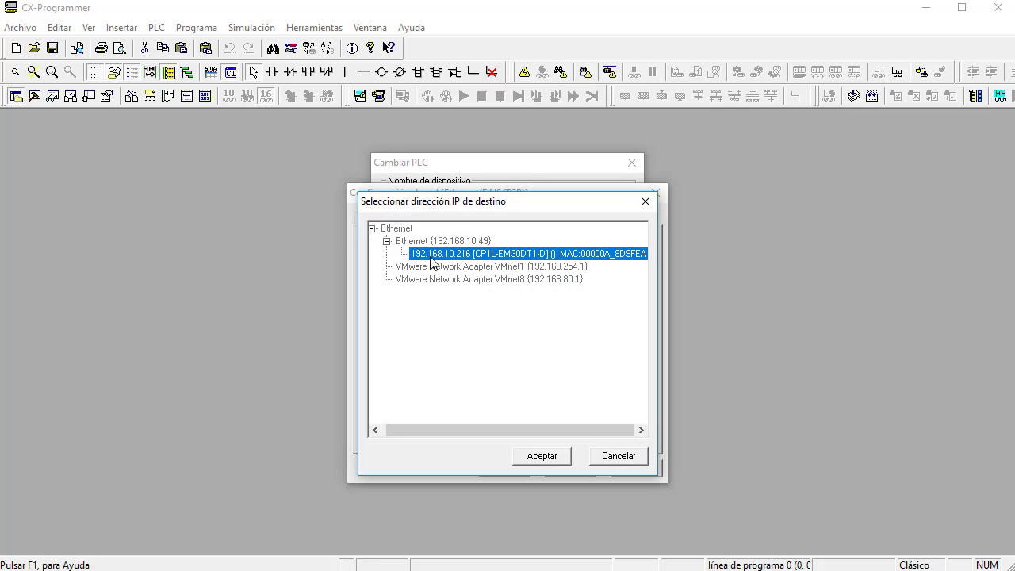
left_click(541, 457)
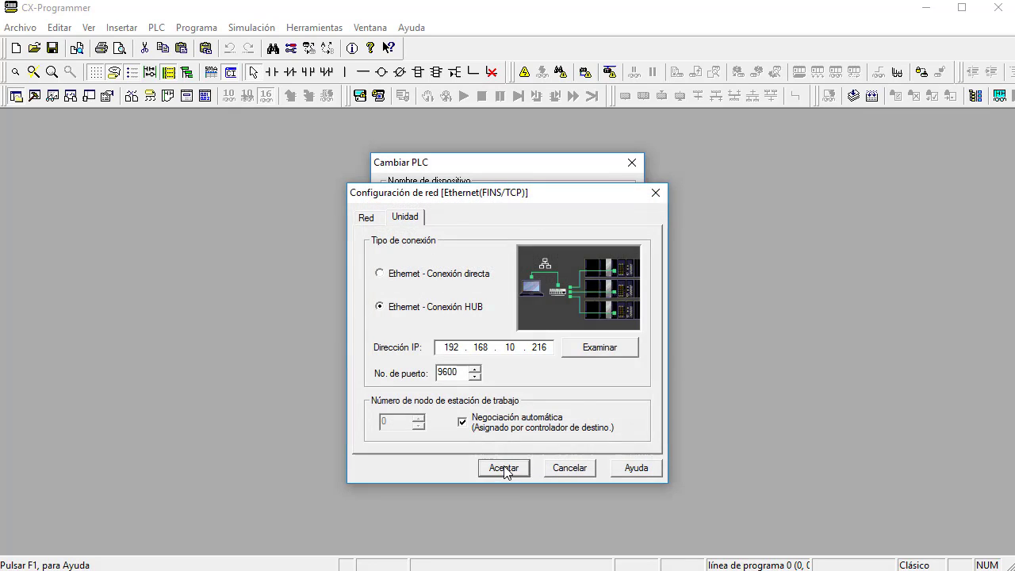
left_click(505, 468)
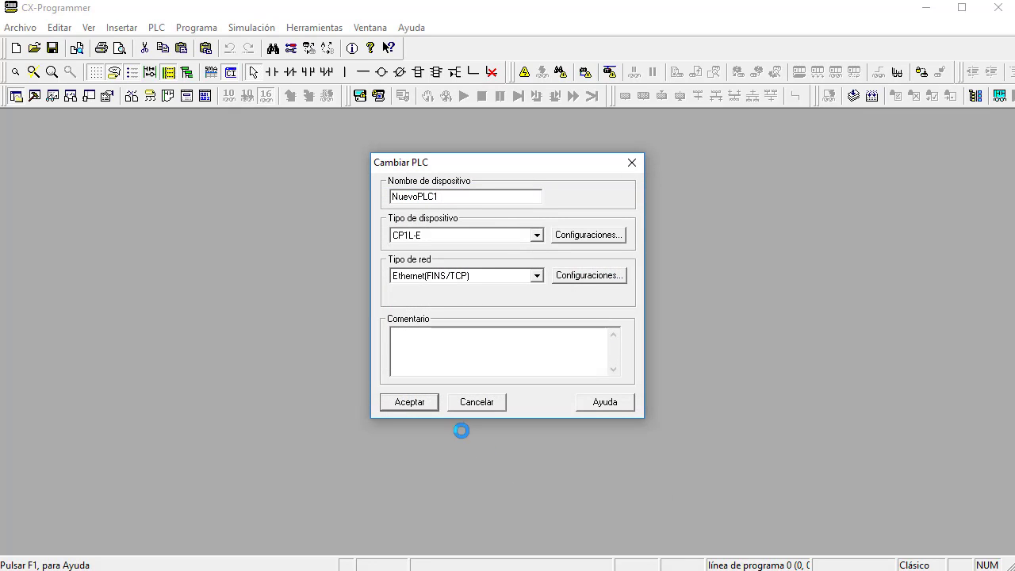
Create the project with these PLC settings and go online with the PLC at 192.168.10.216
left_click(410, 402)
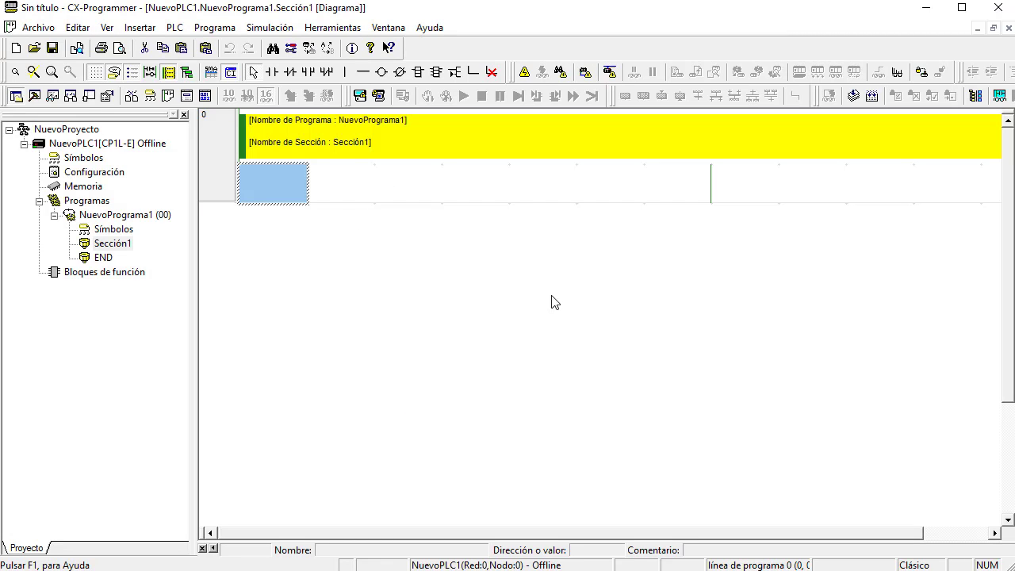
left_click(524, 71)
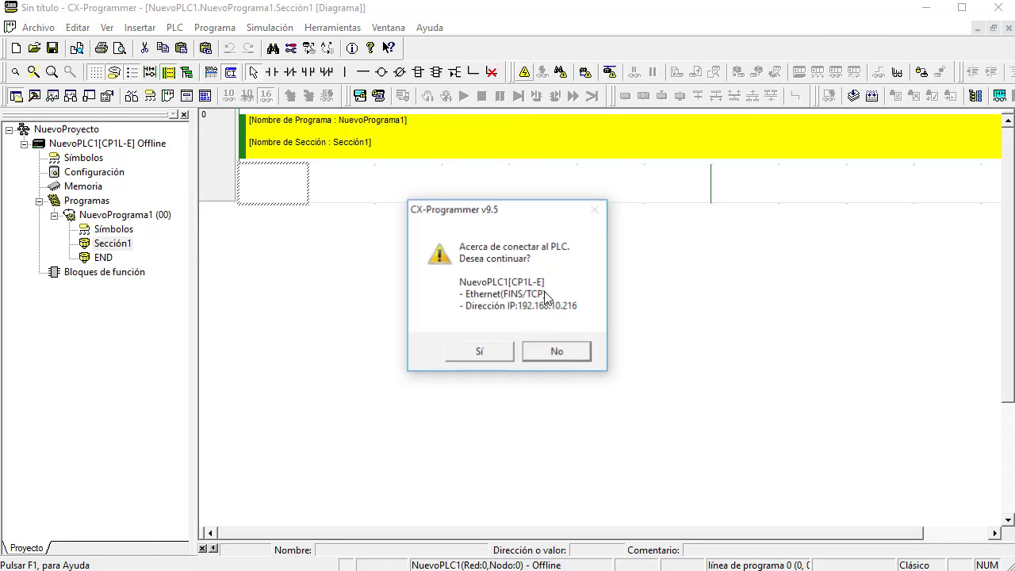
left_click(480, 352)
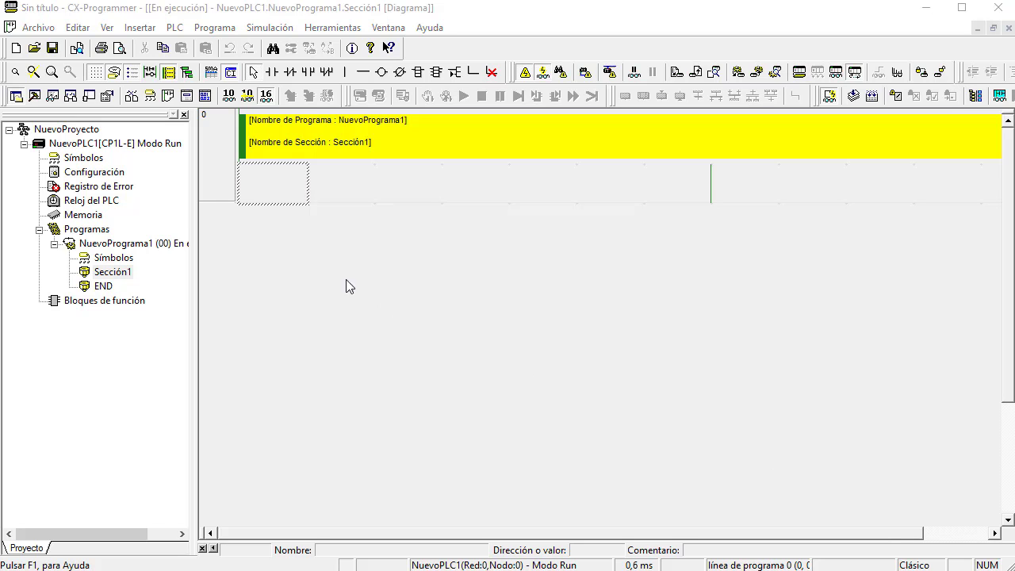
Prepare a download to NuevoPLC1 that includes the configuration but excludes the destination PLC's serial 1/2 and Ethernet port settings
left_click(678, 73)
left_click(399, 139)
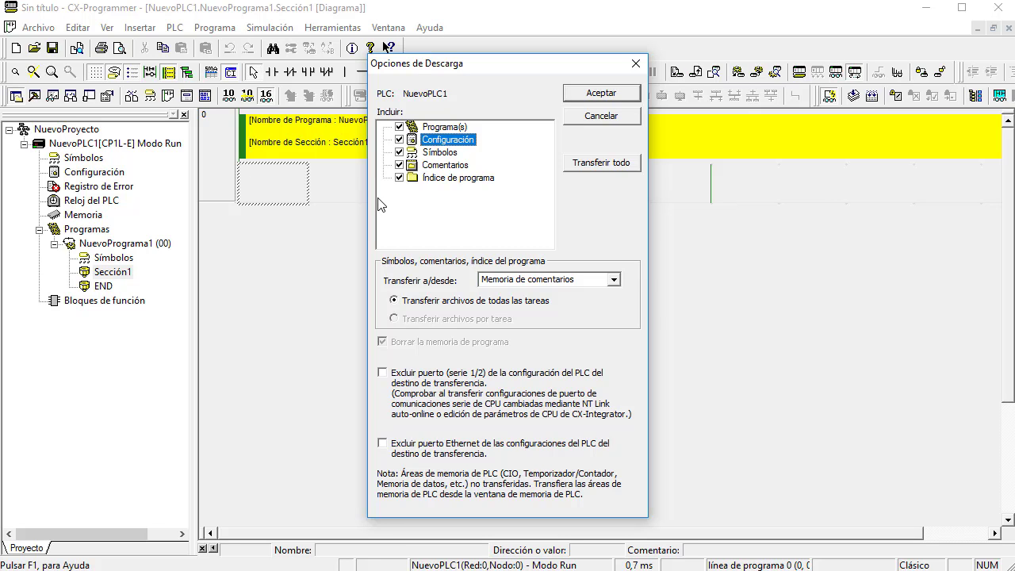
left_click(383, 445)
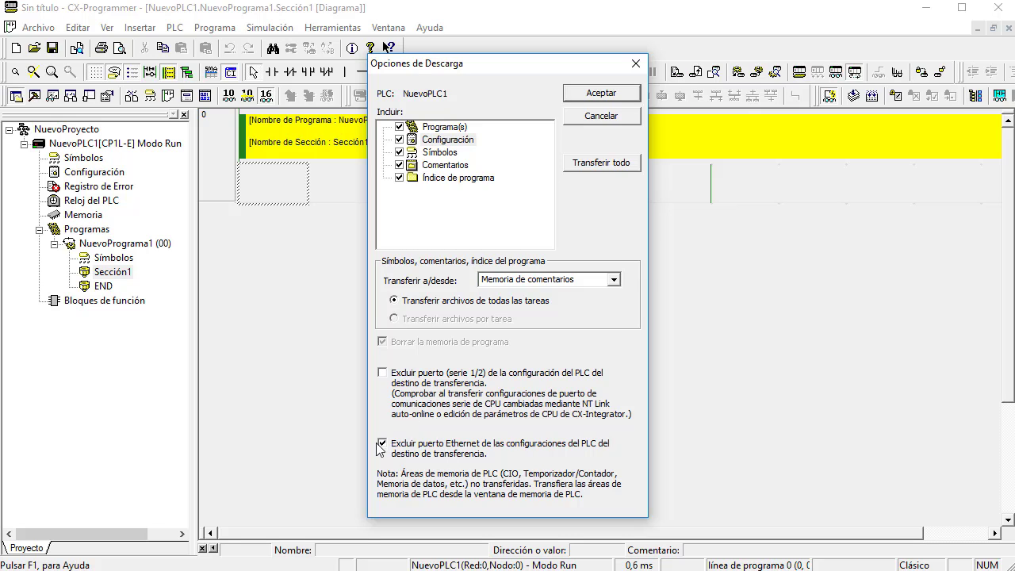
left_click(383, 373)
Download the project to the PLC with these options and return the PLC to Run mode
left_click(602, 93)
left_click(535, 328)
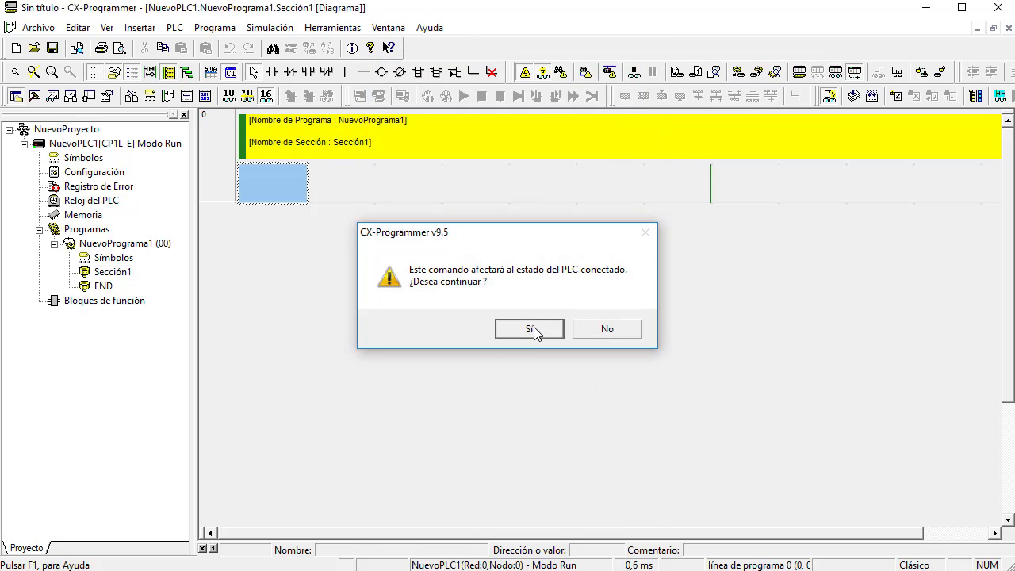
left_click(534, 326)
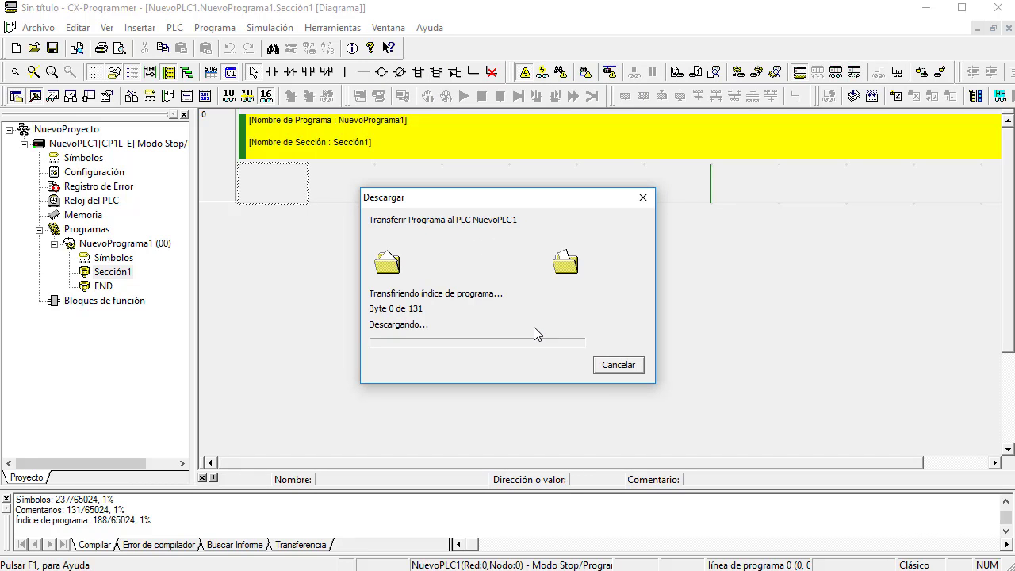
left_click(619, 366)
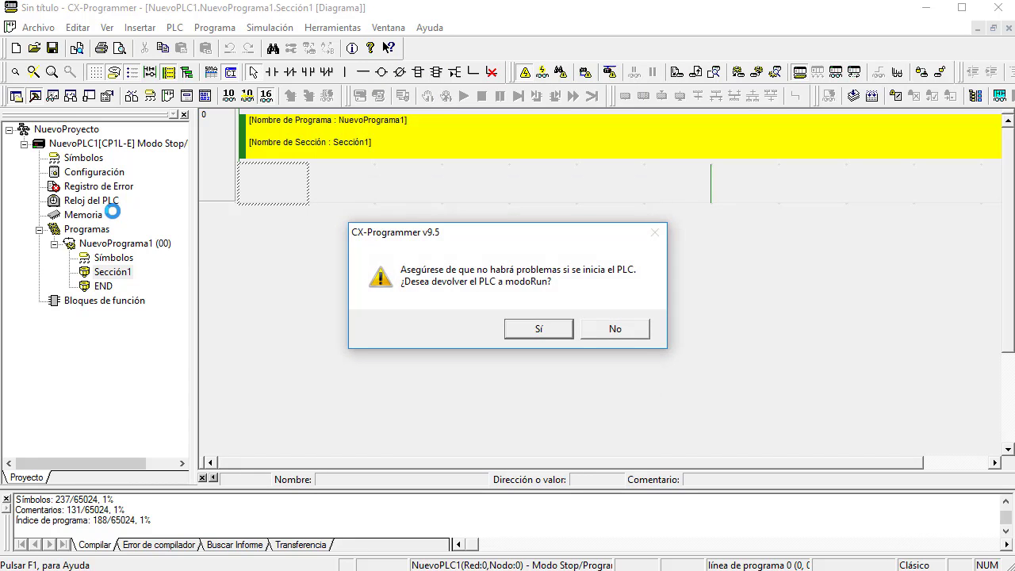
left_click(540, 333)
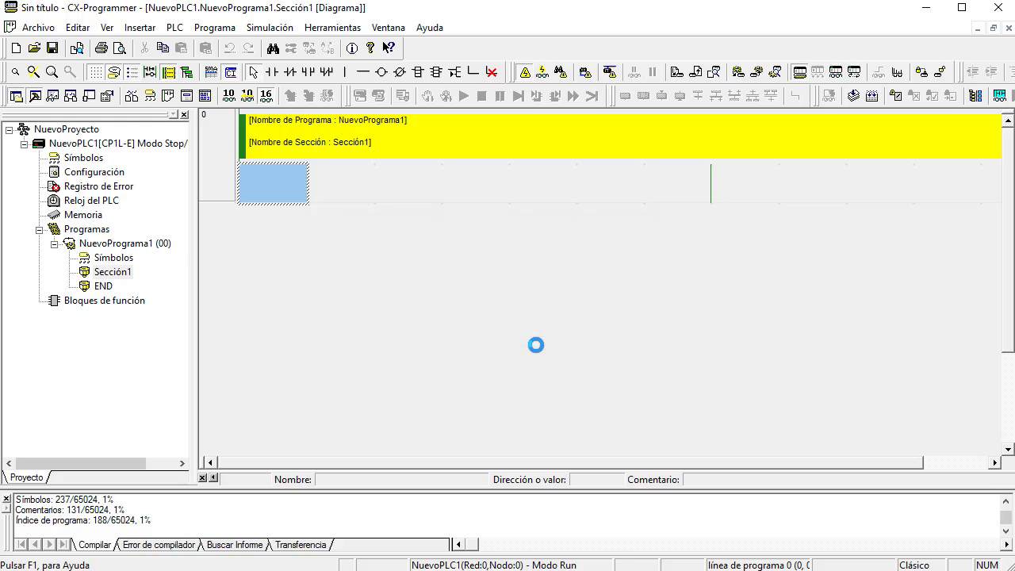
Take NuevoPLC1 offline and browse its Ethernet (FINS/TCP) network for the PLC at 192.168.10.216, then discard the network and device settings dialogs
left_click(89, 146)
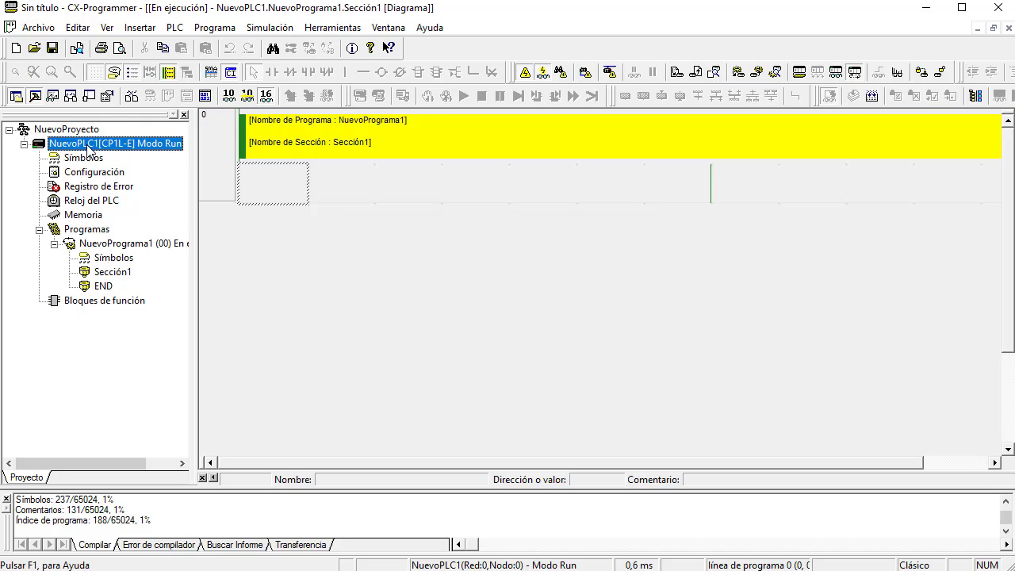
key("ctrl+w")
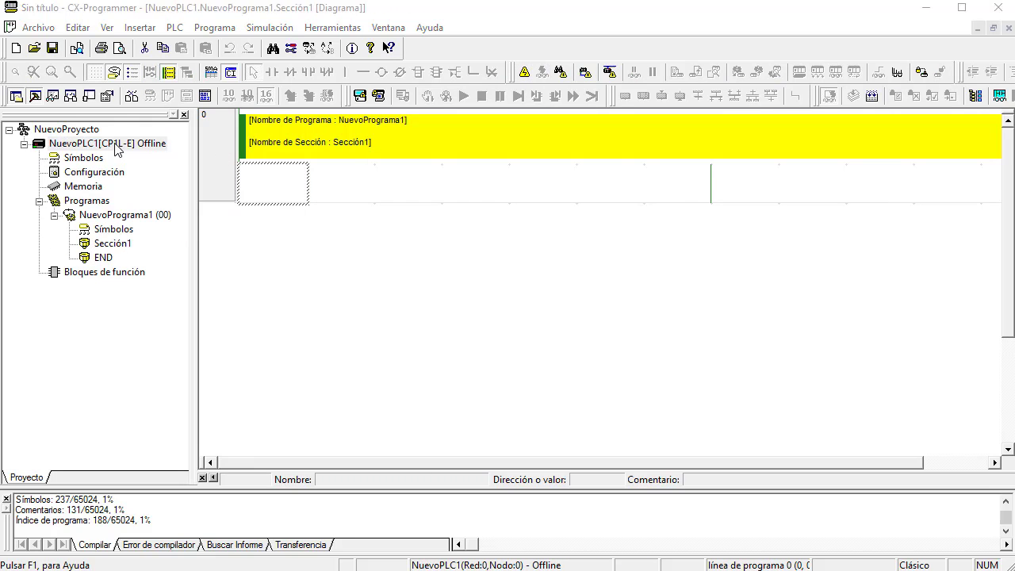
double_click(116, 149)
left_click(567, 279)
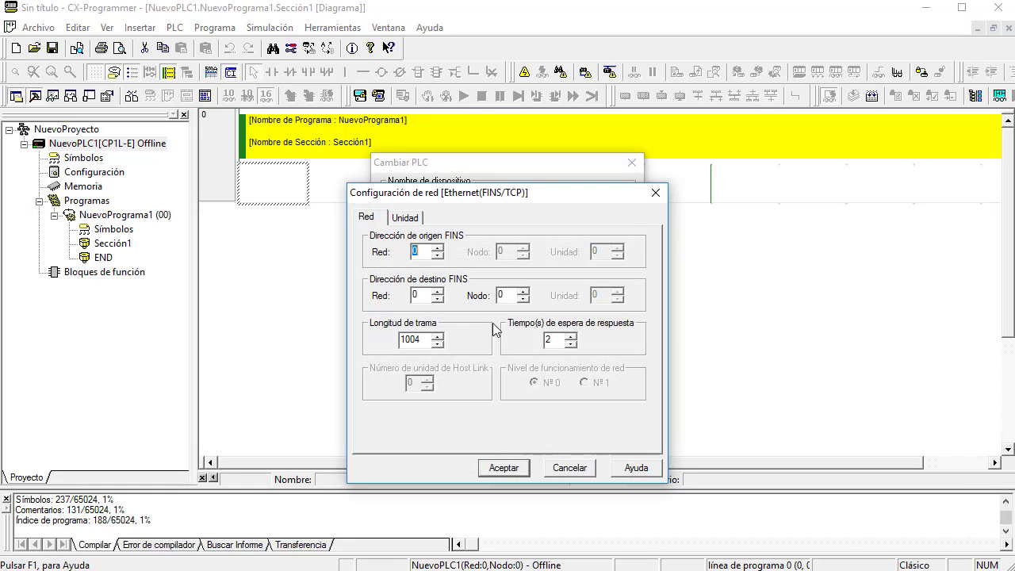
left_click(406, 218)
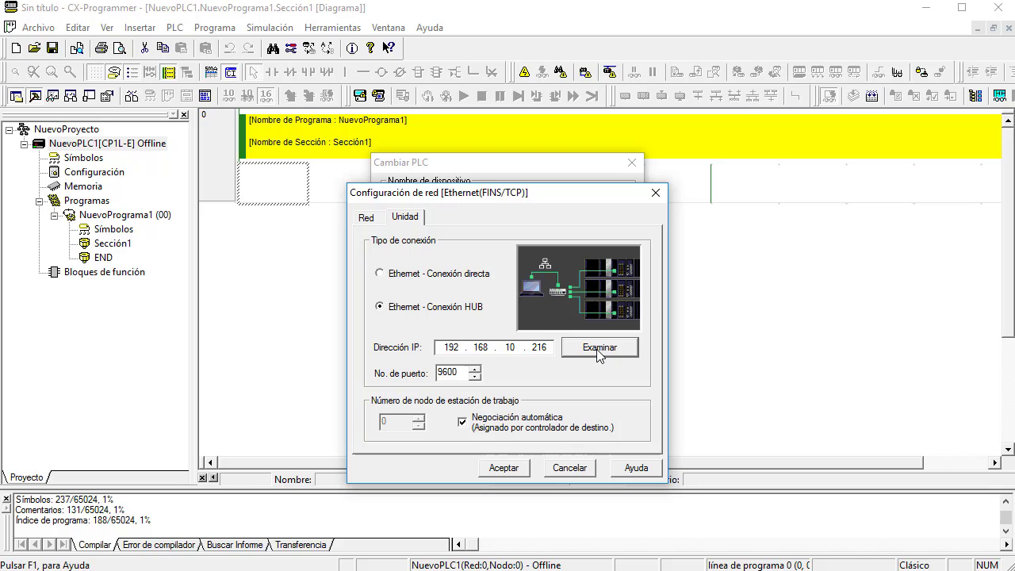
left_click(598, 349)
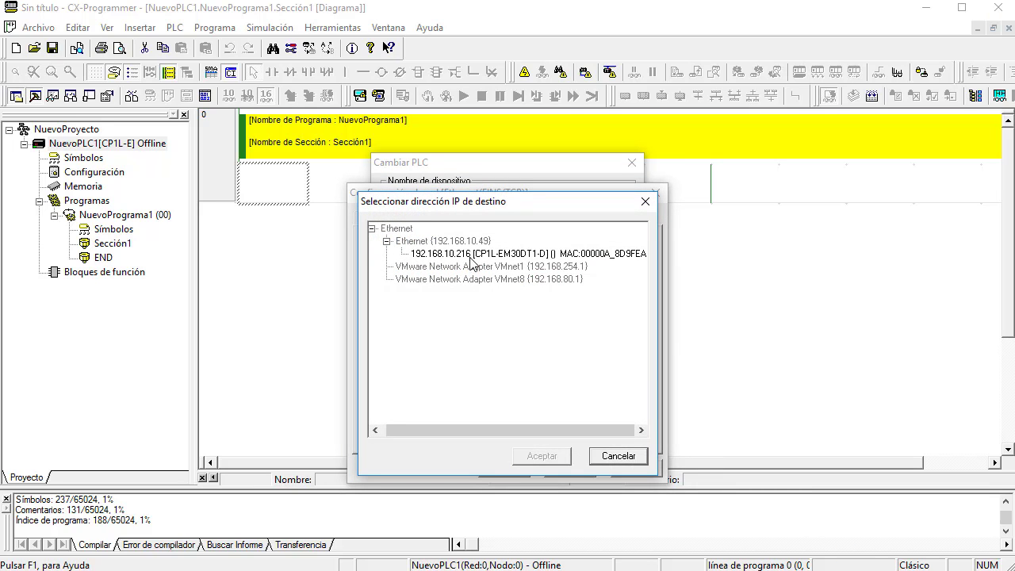
left_click(439, 254)
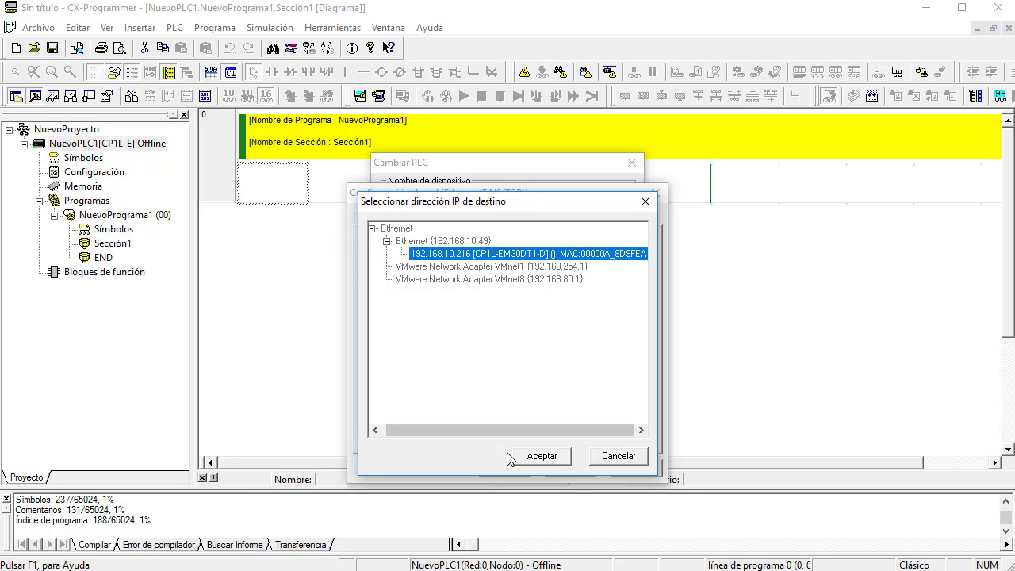
left_click(543, 457)
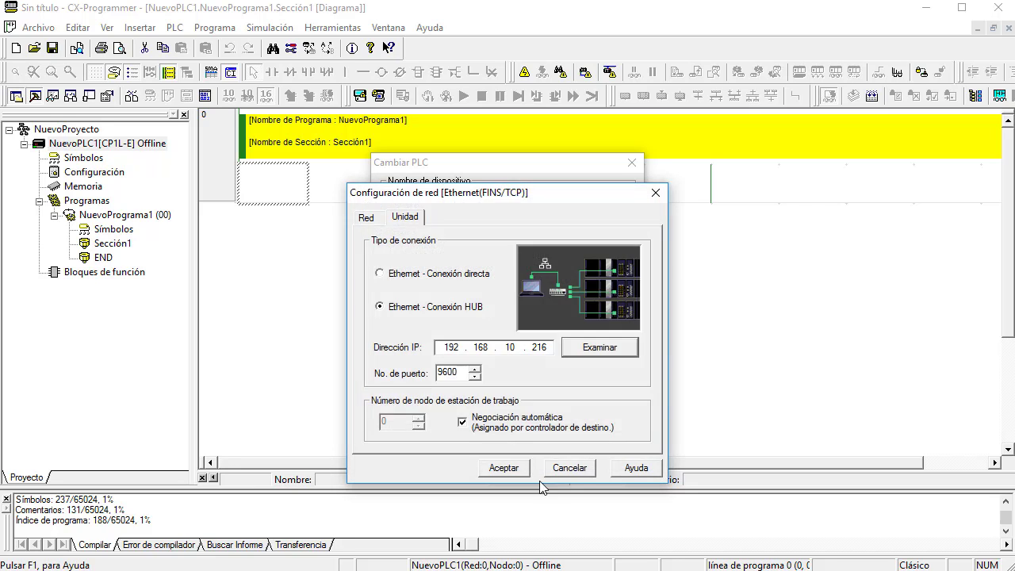
left_click(580, 468)
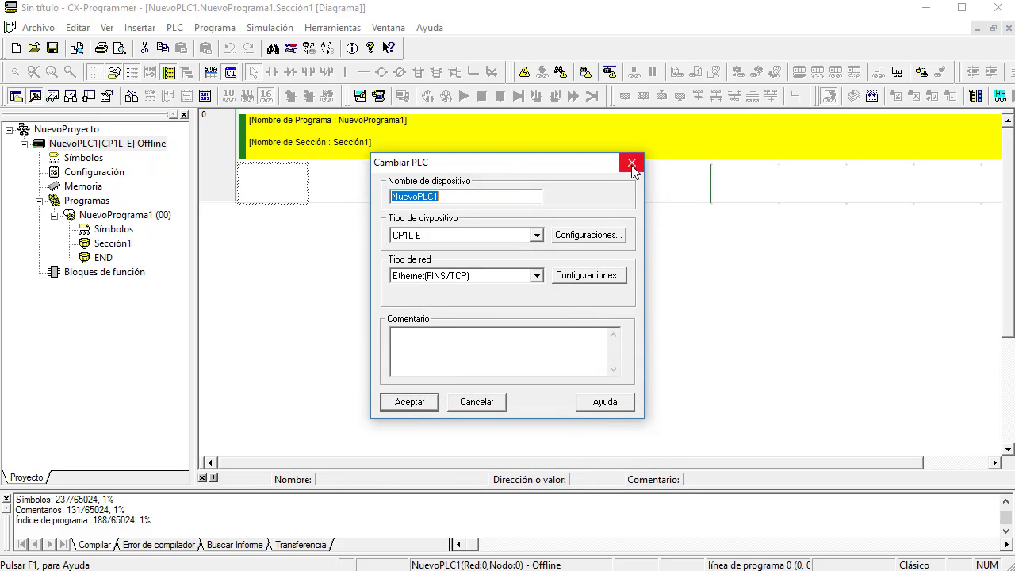
left_click(631, 162)
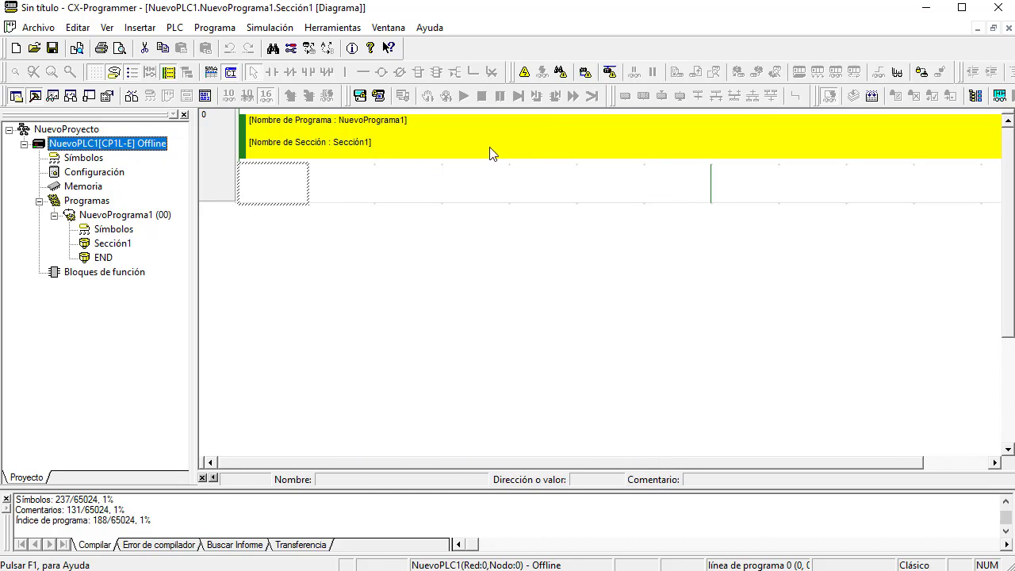
Go online with the PLC at 192.168.10.216 and upload only its configuration, excluding programs, symbols and comments
left_click(524, 72)
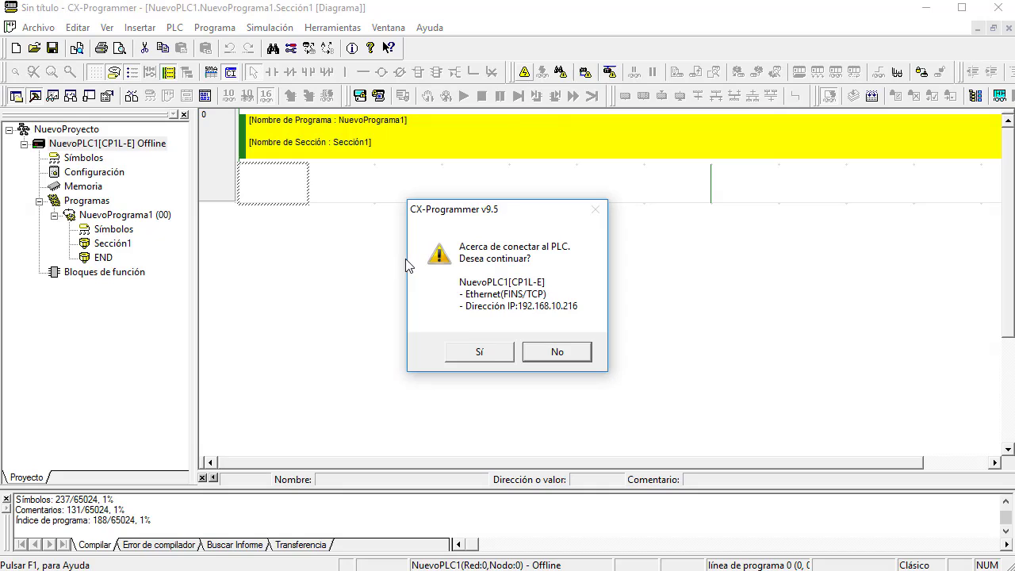
left_click(485, 351)
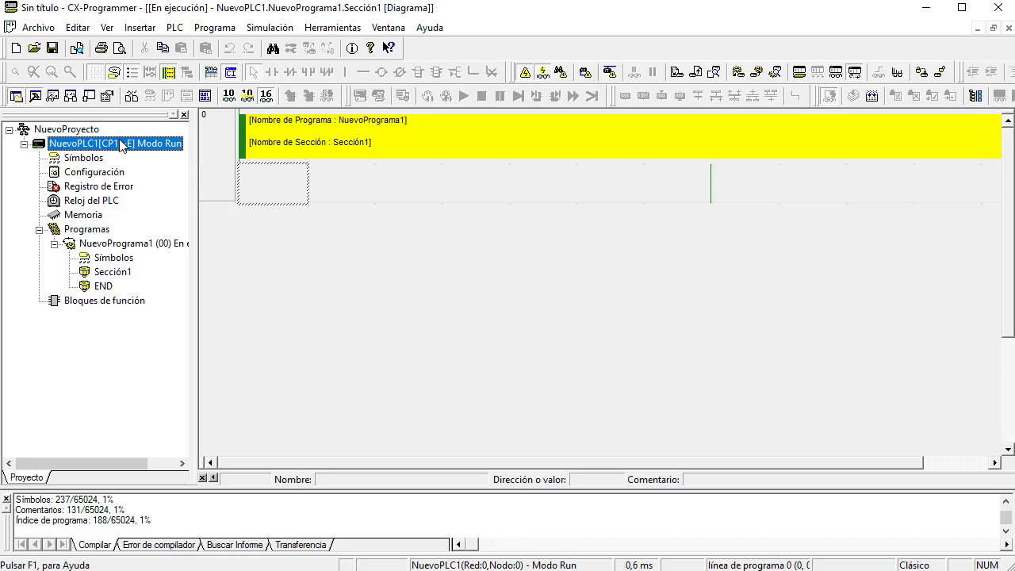
left_click(695, 73)
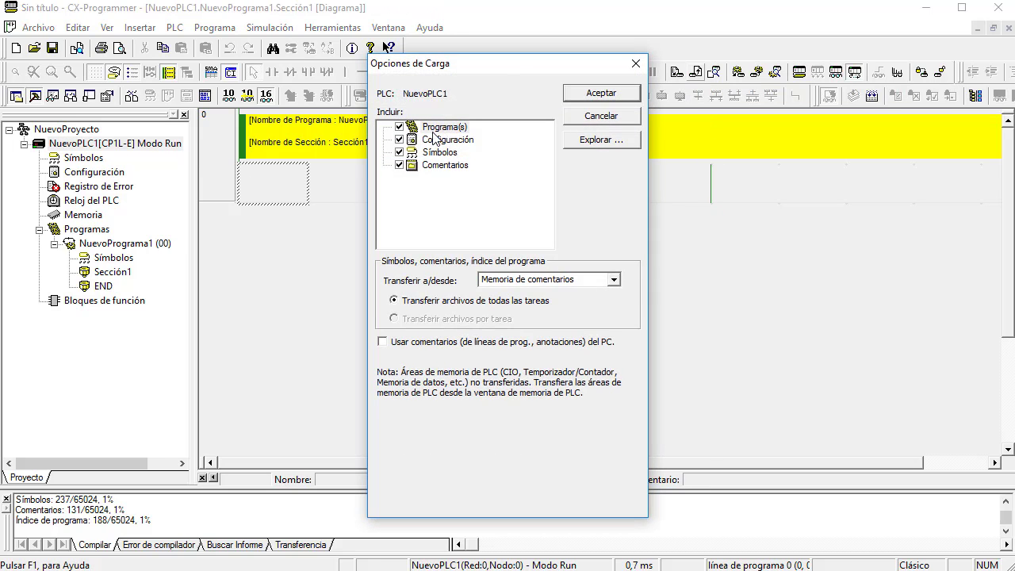
left_click(399, 127)
left_click(398, 152)
left_click(399, 165)
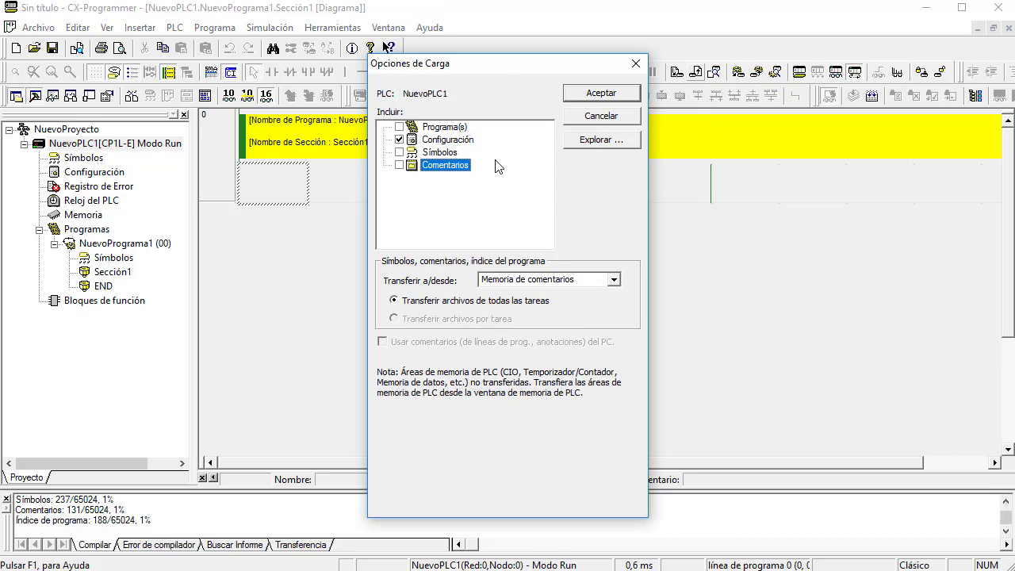
left_click(602, 93)
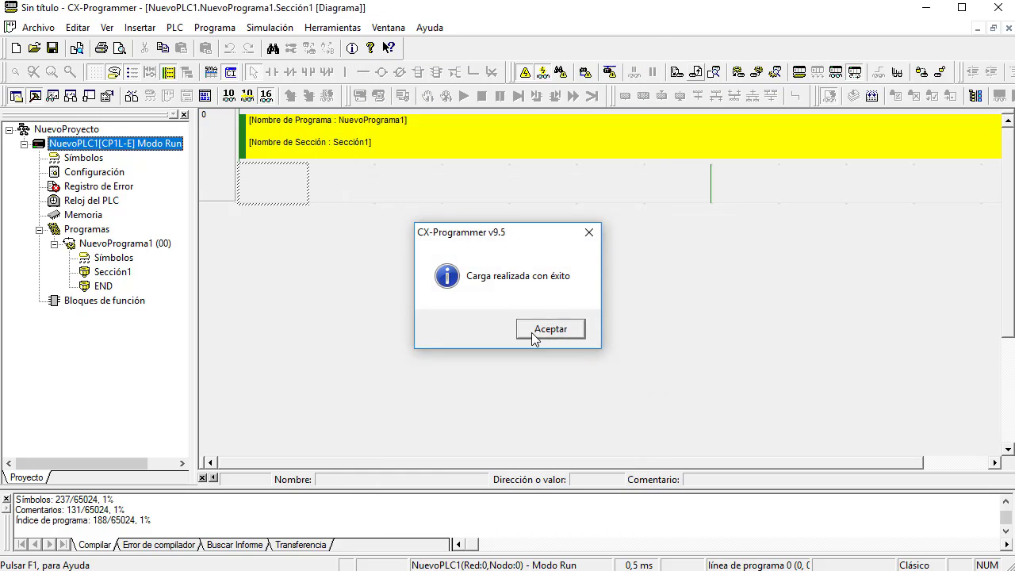
left_click(532, 333)
Examine the IP address in the built-in Ethernet settings of the uploaded PLC configuration, then close the configuration
double_click(85, 173)
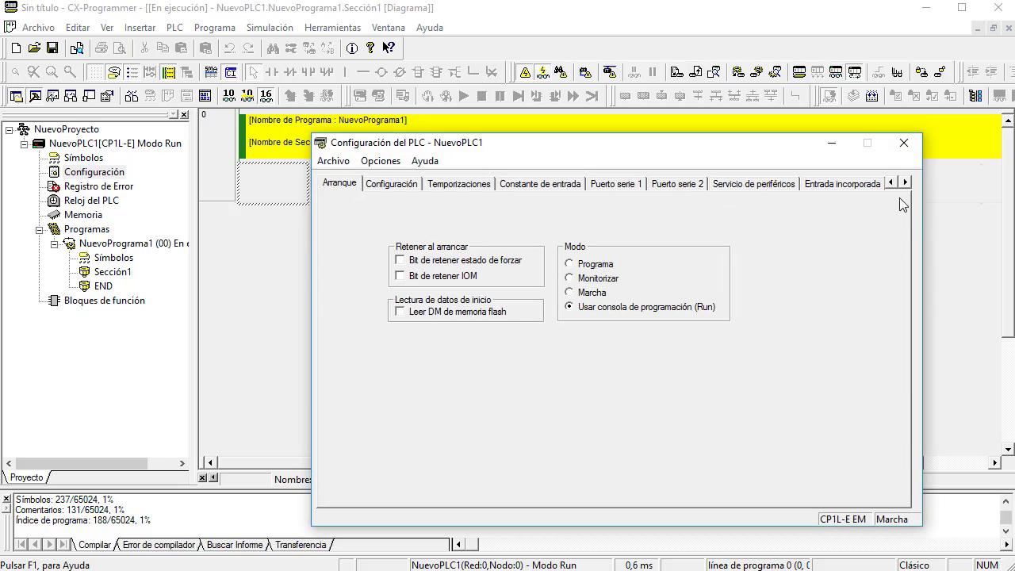
left_click_drag(759, 147, 620, 82)
left_click(767, 116)
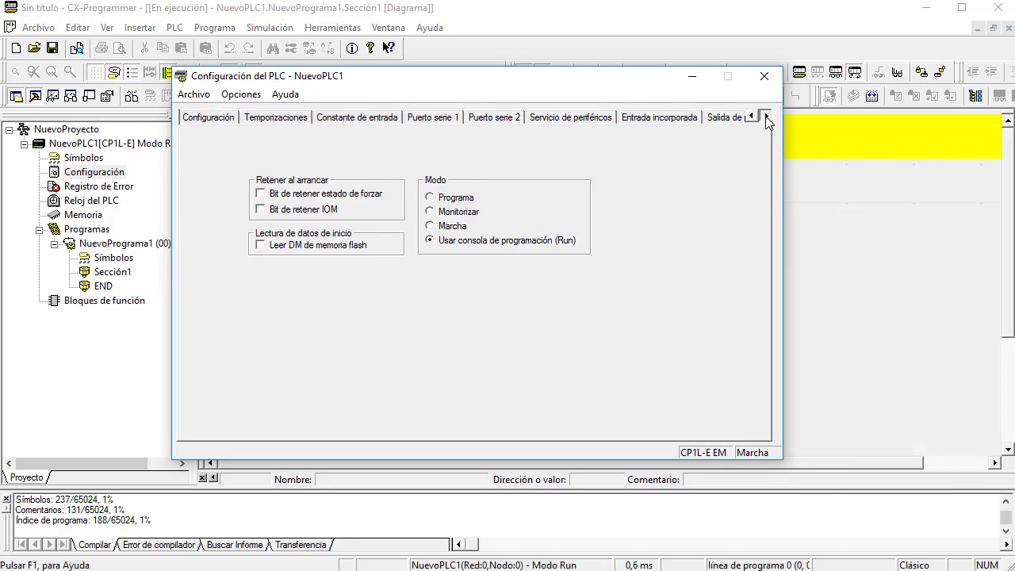
left_click(766, 117)
left_click(766, 116)
left_click(766, 117)
left_click(766, 116)
left_click(766, 116)
left_click(766, 116)
left_click(766, 116)
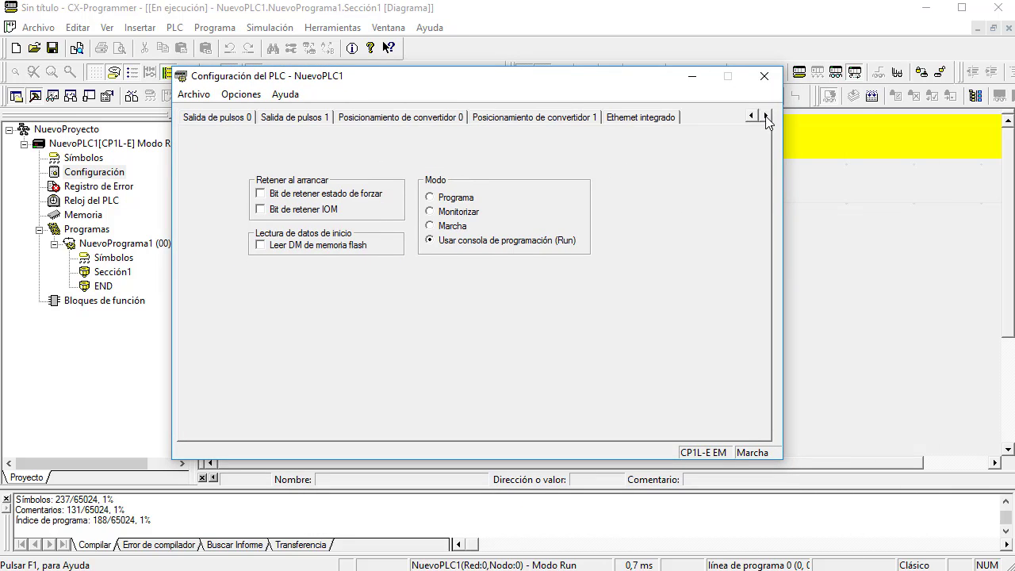
left_click(657, 119)
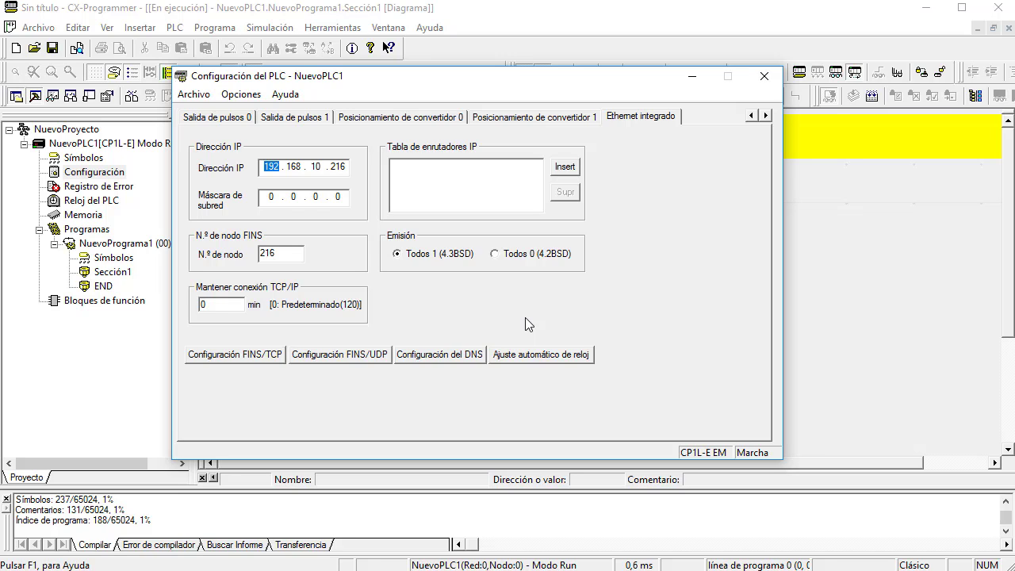
left_click(763, 76)
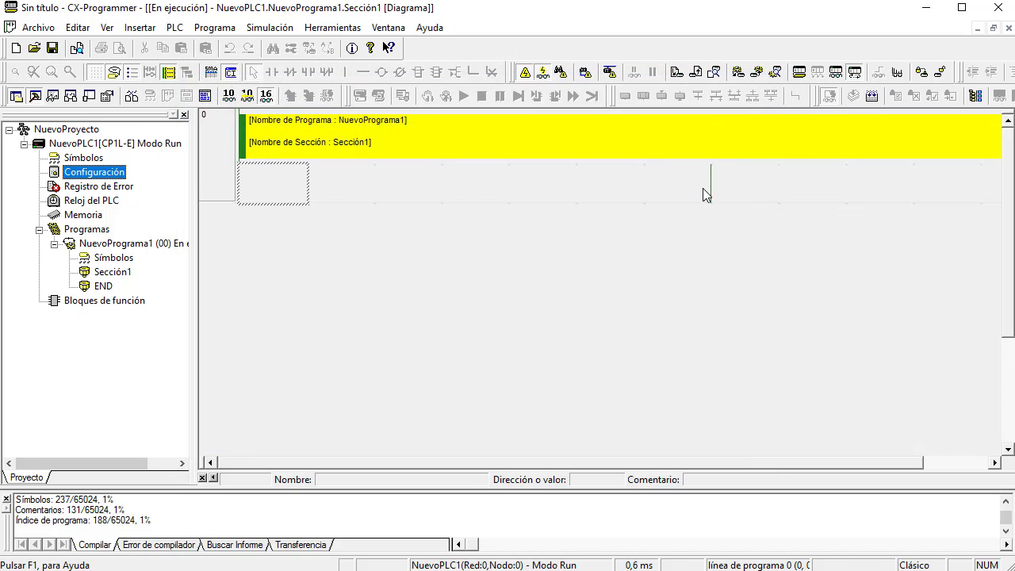